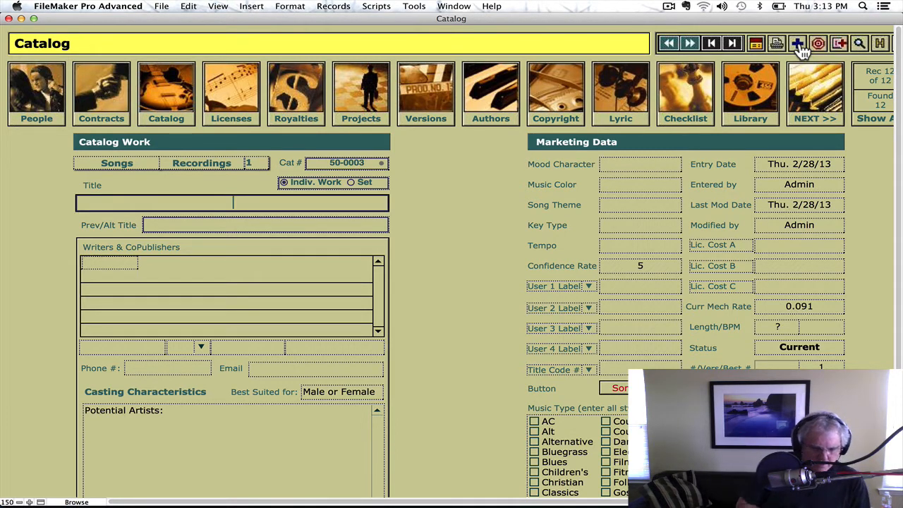
- Enter "I Want You With Me Tonight" as the title of the new catalog work
text(I )
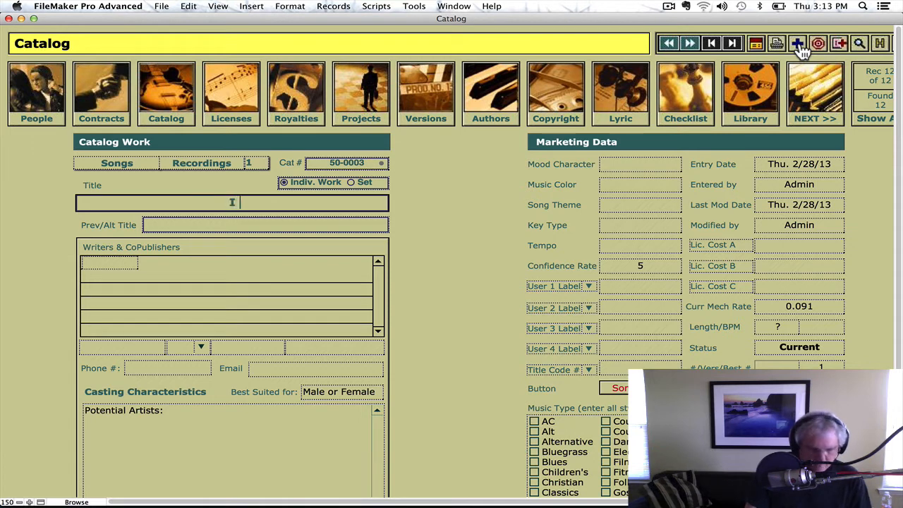
text(Want)
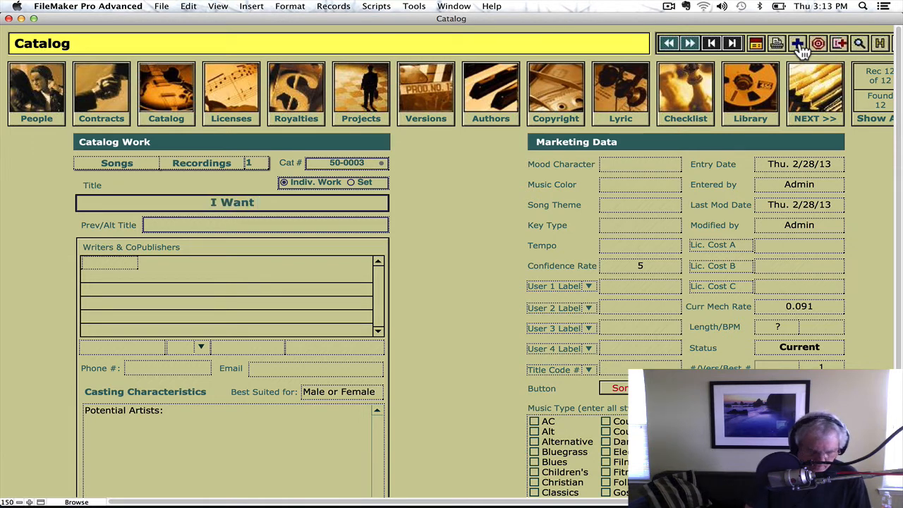
text( You With Me )
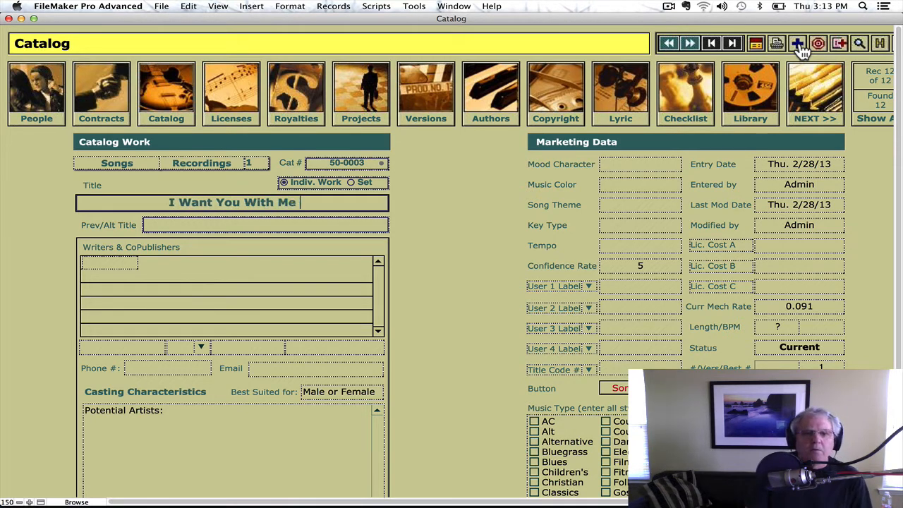
text(Tonight)
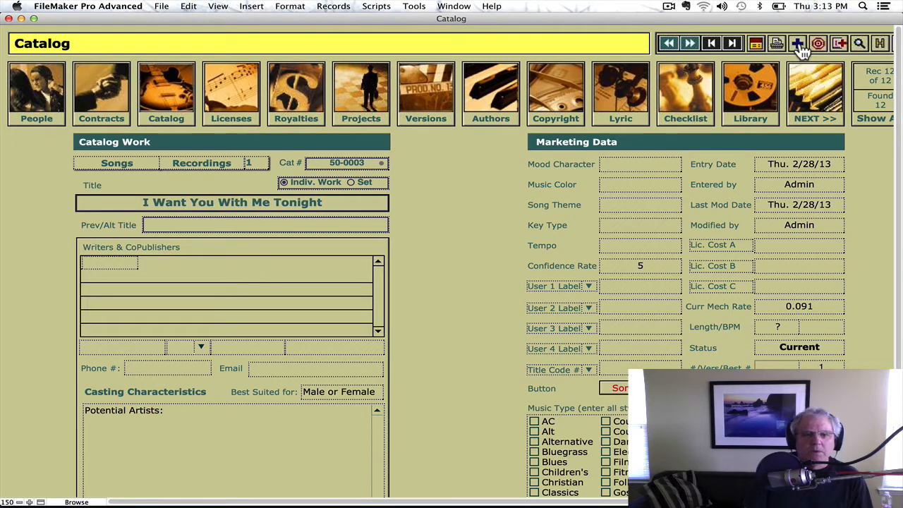
key(Tab)
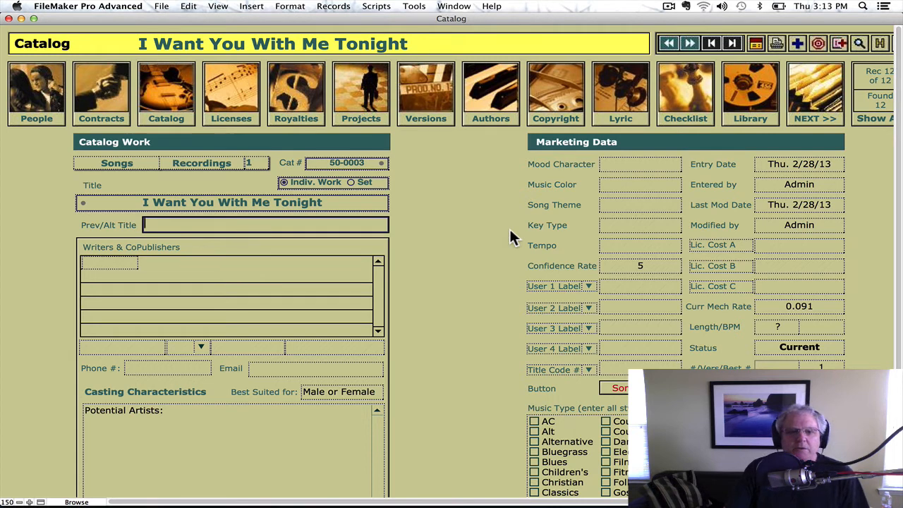
- Set the song's mood character to Uplifting, music color to Bright and song theme to Love
click(591, 186)
click(609, 166)
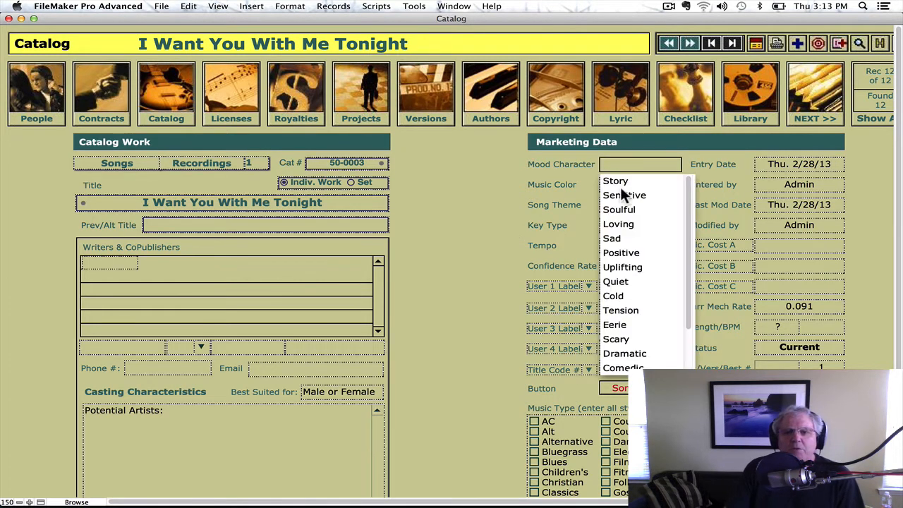
click(641, 267)
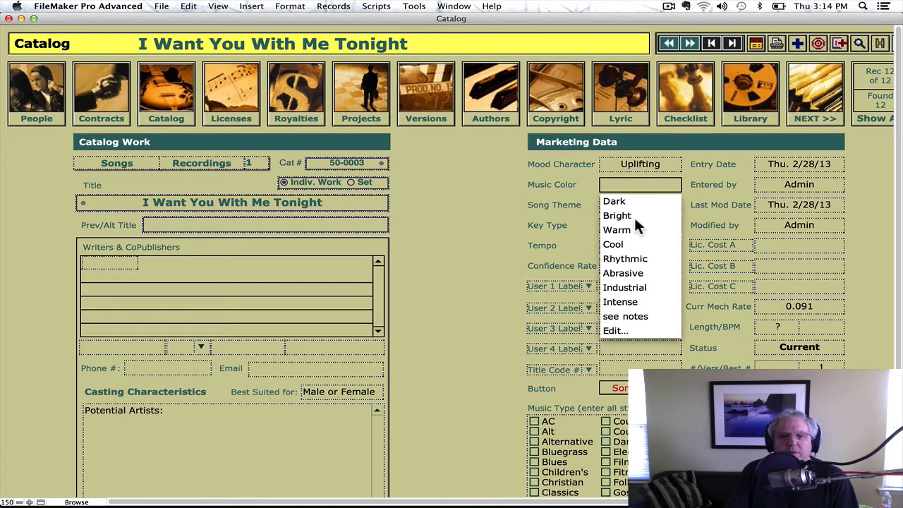
click(630, 219)
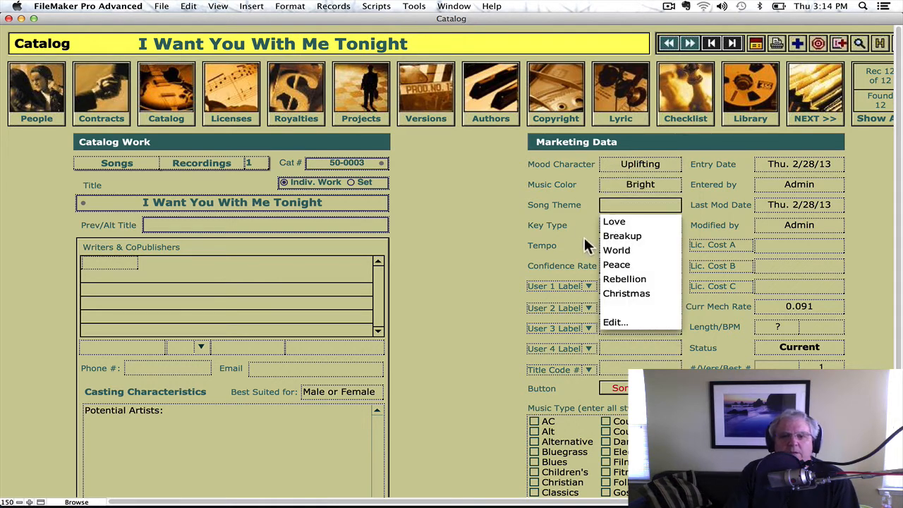
click(636, 224)
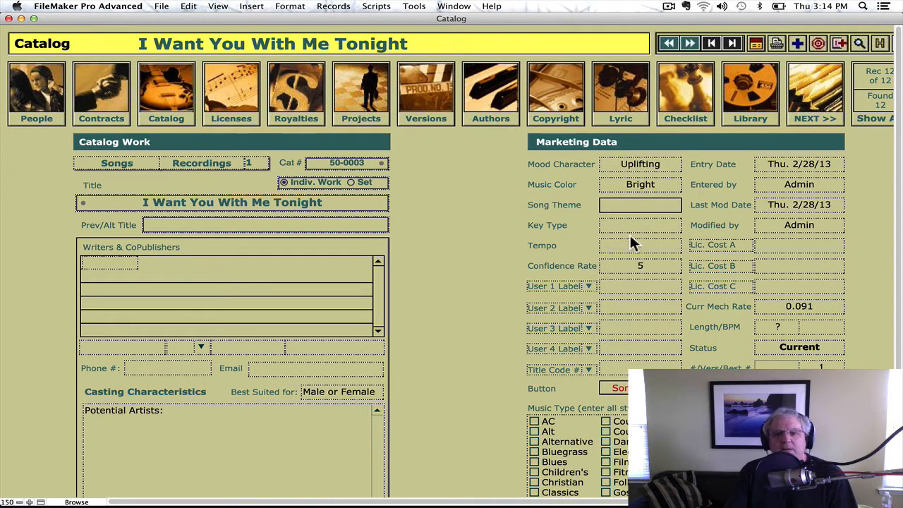
- Set the song's key type to Major and tempo to Uptempo, and mark Alt as its music type
click(618, 243)
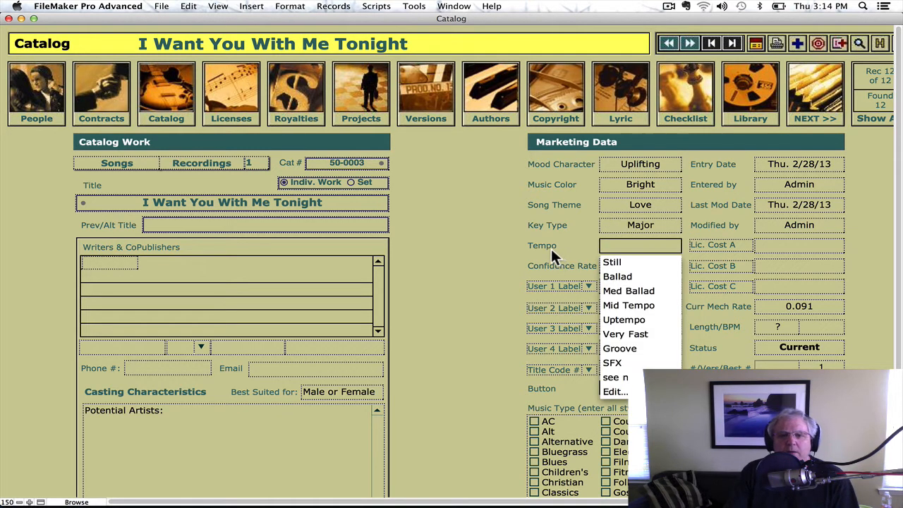
click(636, 321)
key(Escape)
click(510, 300)
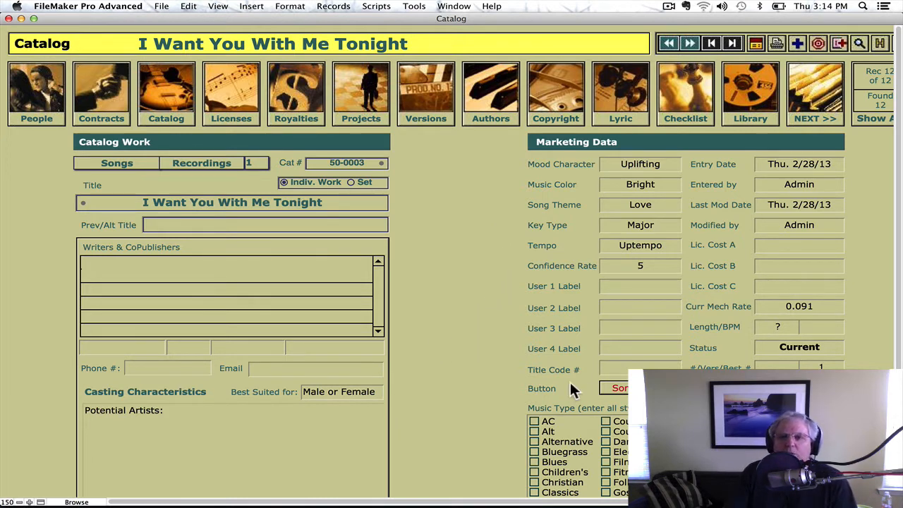
click(580, 430)
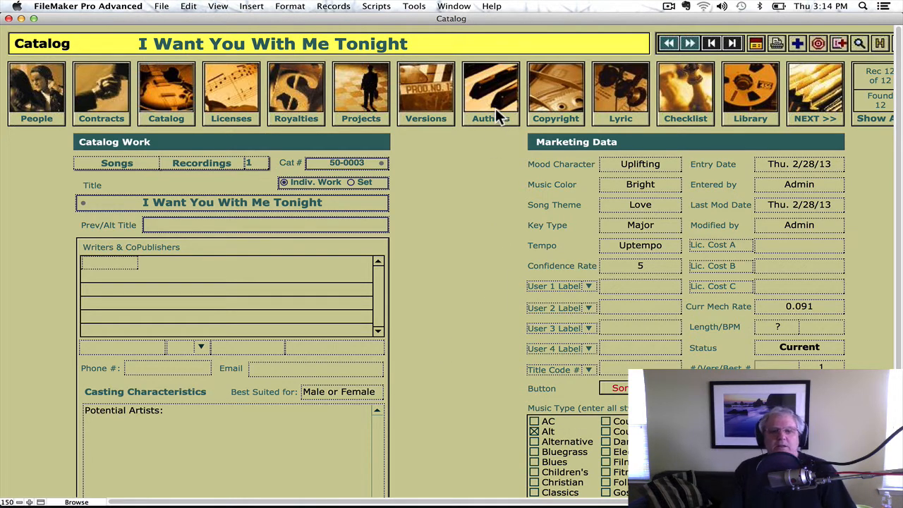
- Add an Author row to the work's author/publisher portions for the staff-deal songwriter, with a 100% author share
click(496, 106)
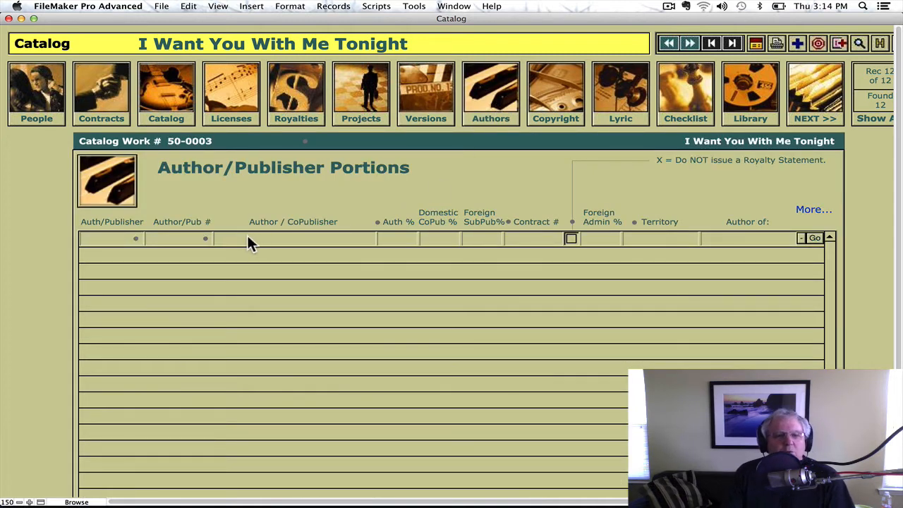
click(108, 240)
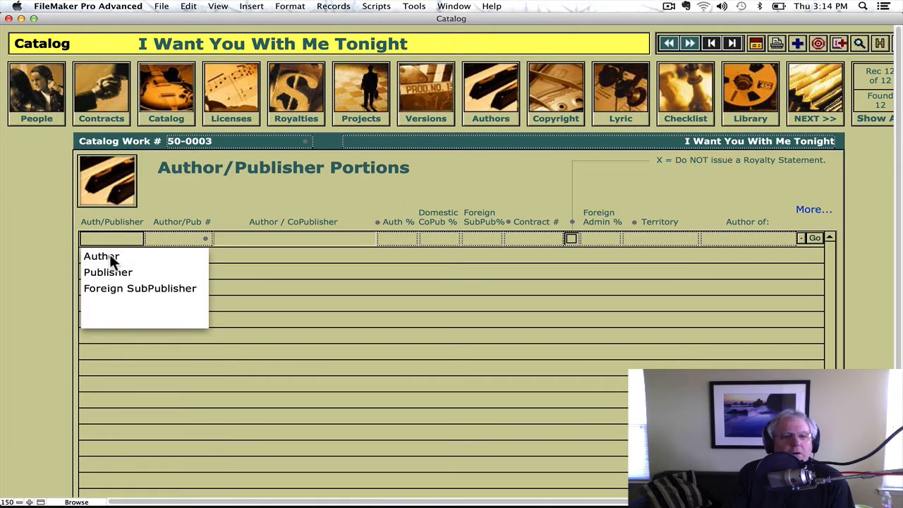
click(110, 256)
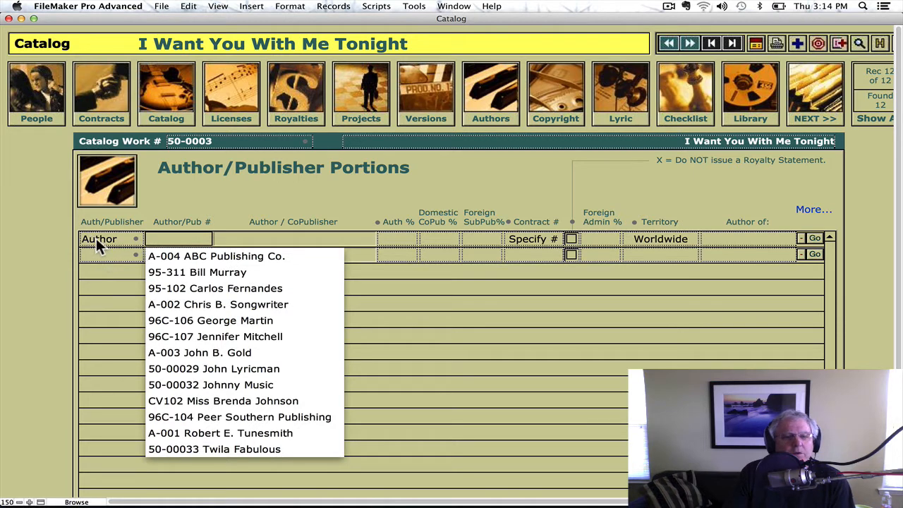
click(103, 242)
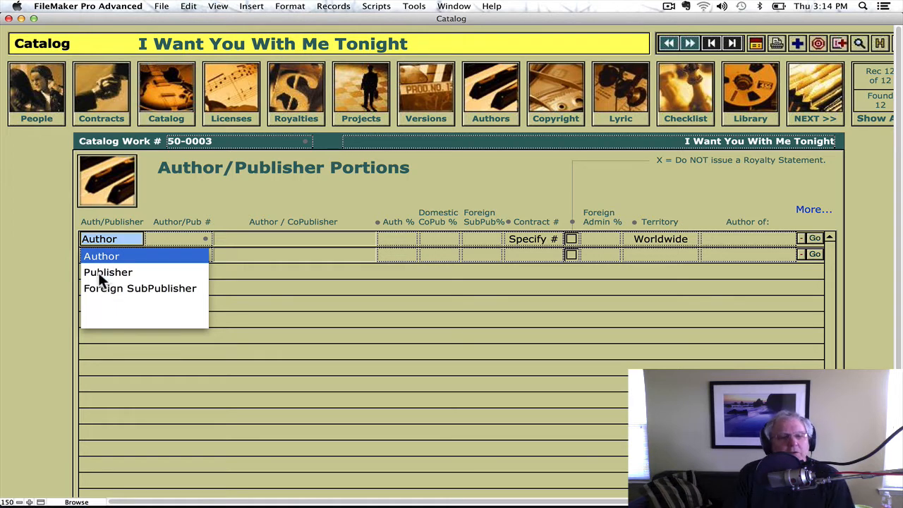
click(162, 239)
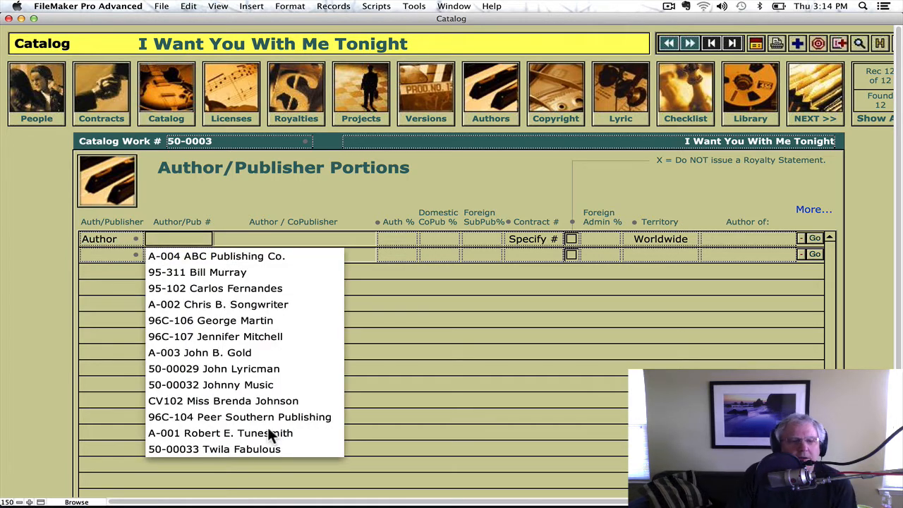
click(214, 448)
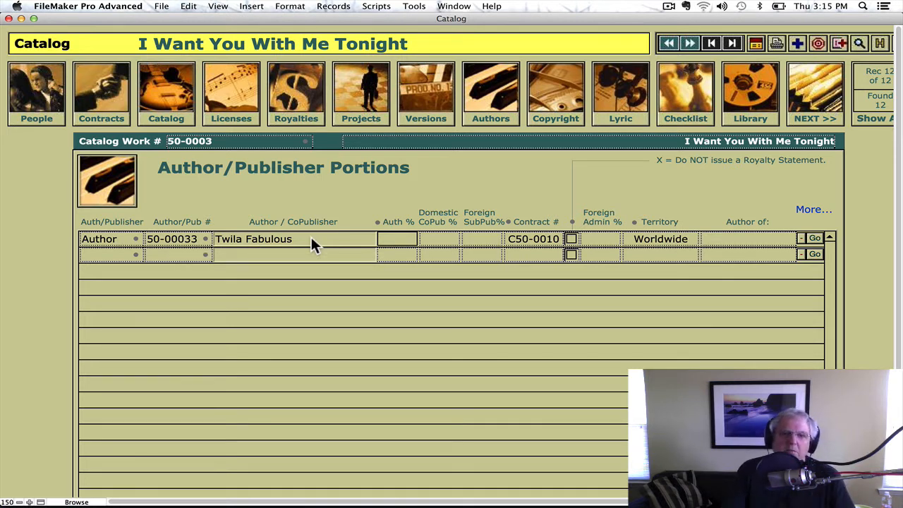
text(100)
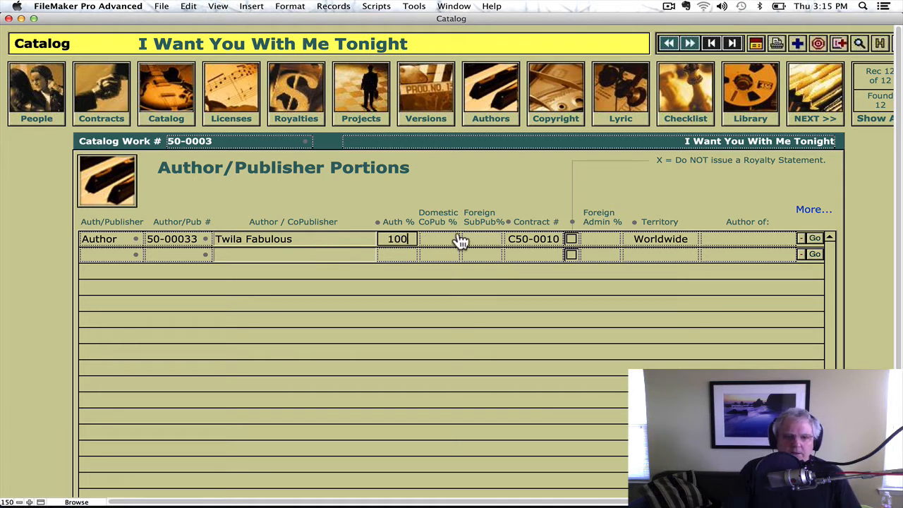
- Check the author row's linked contract and set "Author of" to Words, Music & Arrgmt
mouse_move(449, 246)
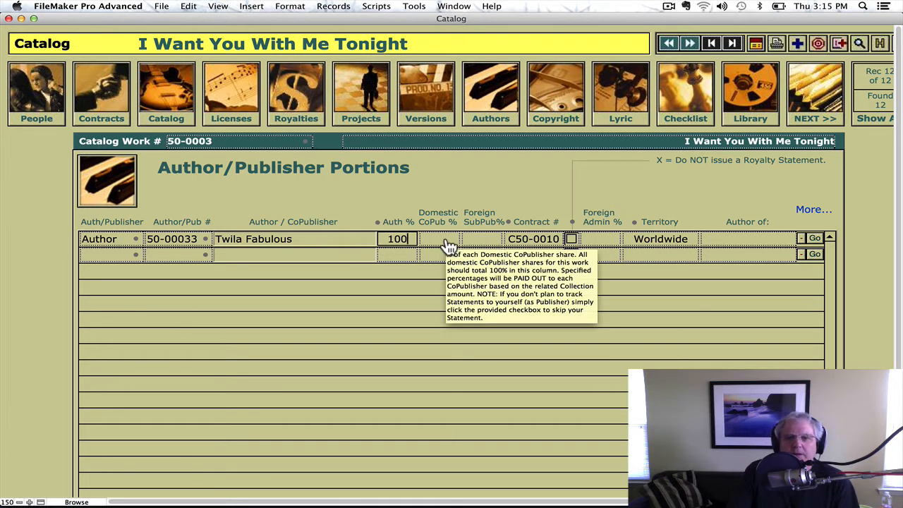
mouse_move(538, 239)
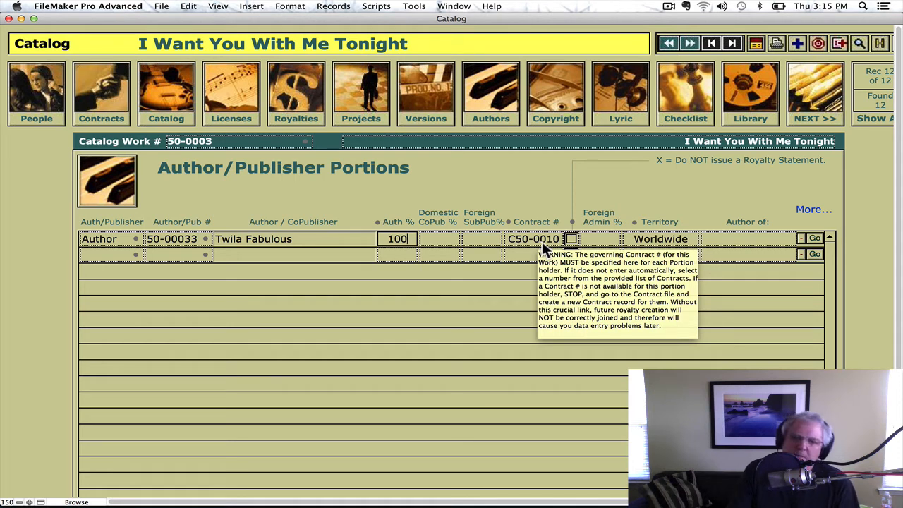
click(530, 241)
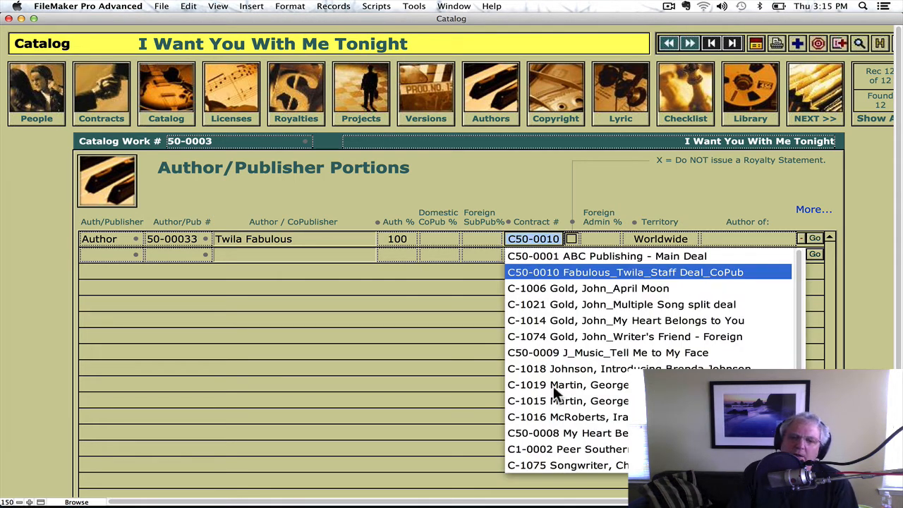
click(522, 222)
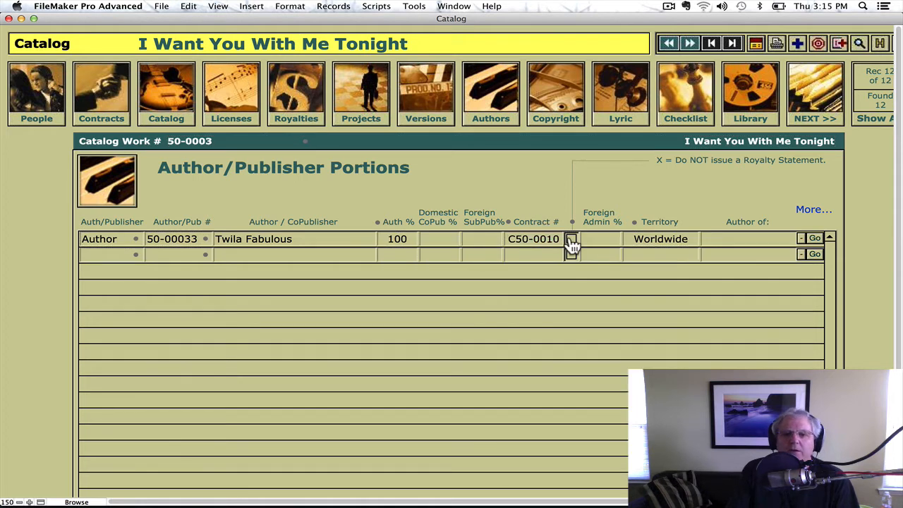
click(745, 239)
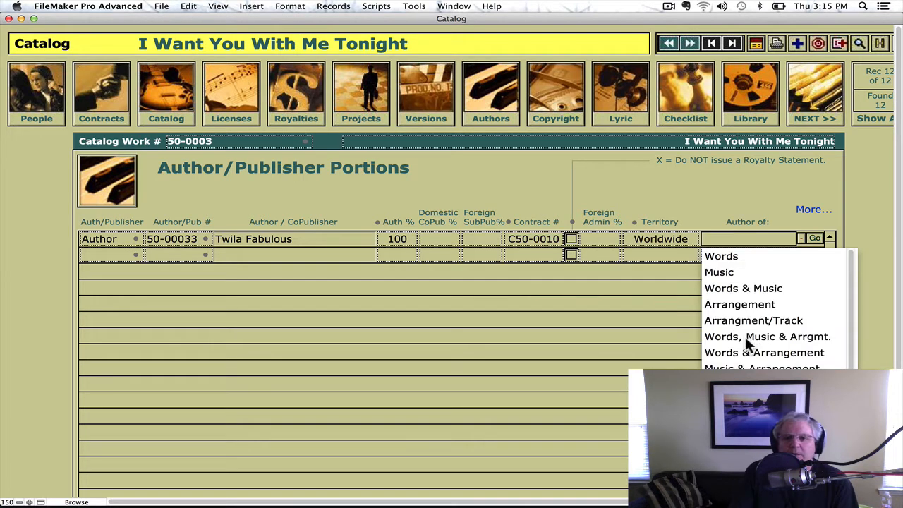
click(745, 336)
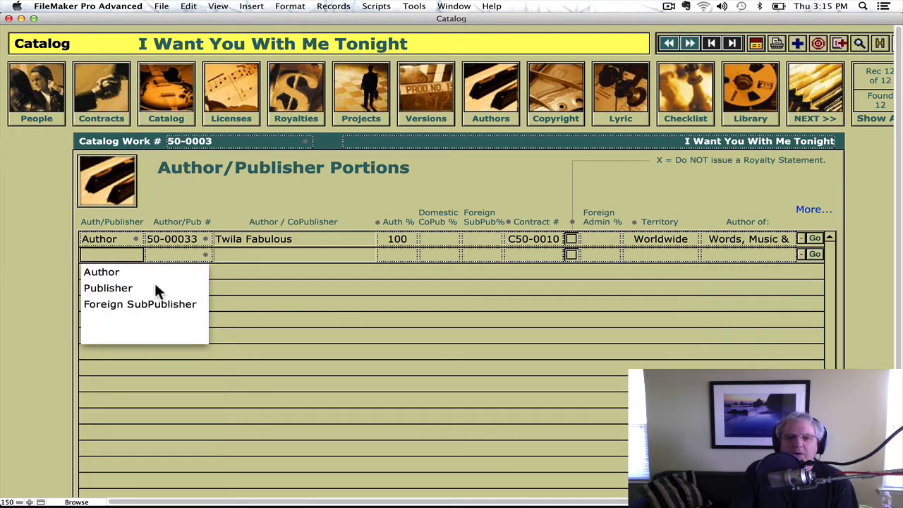
- Add a Publisher row for FabulousPlus Music with a 25% domestic co-publisher share, linked to the songwriter's Staff Deal CoPub contract
click(117, 290)
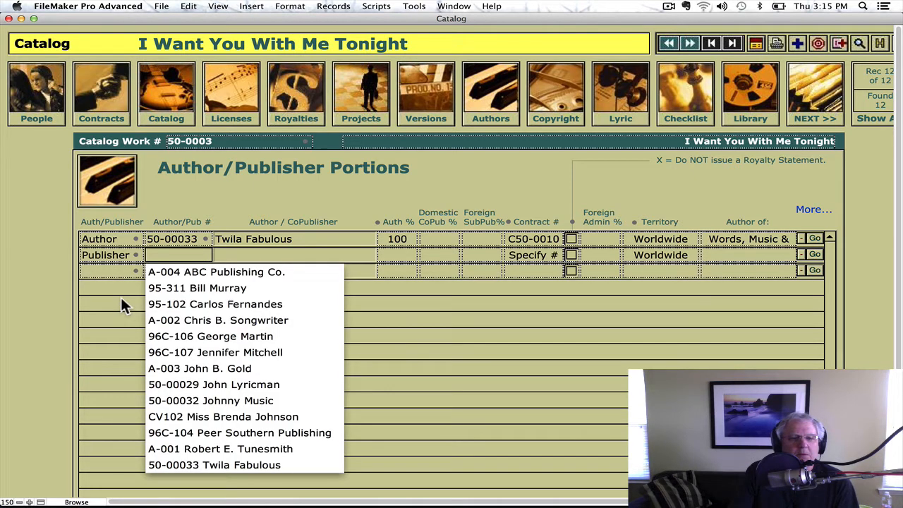
click(214, 464)
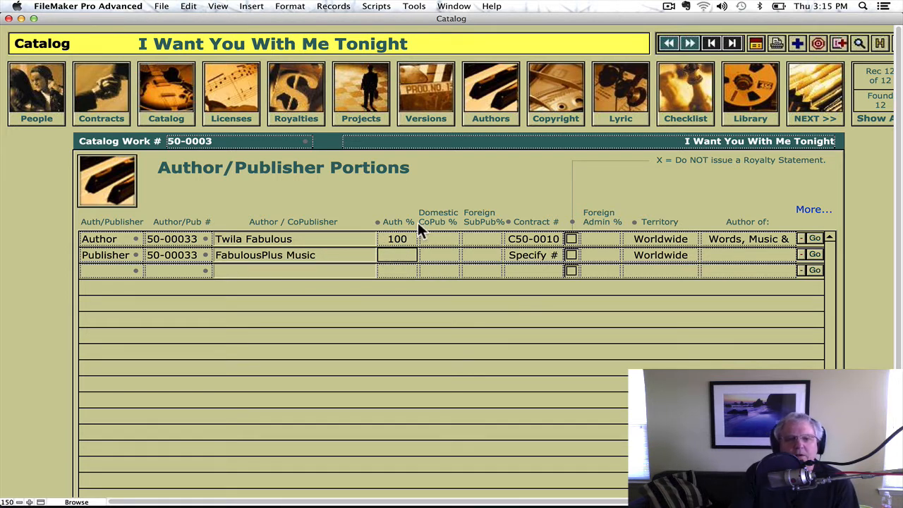
click(431, 257)
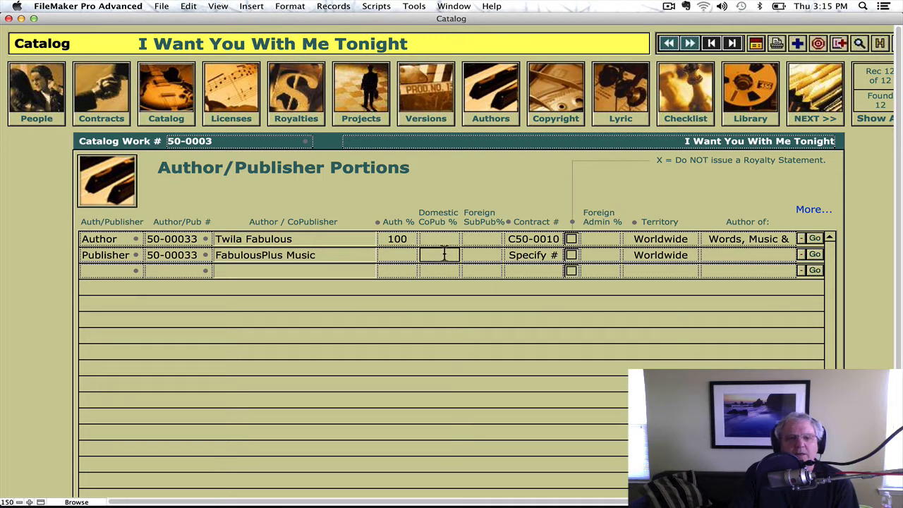
text(25)
key(Return)
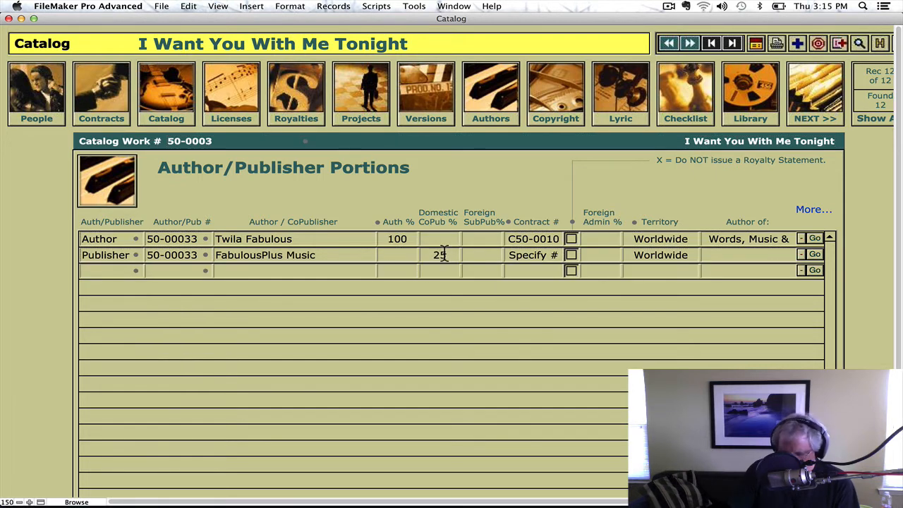
click(519, 255)
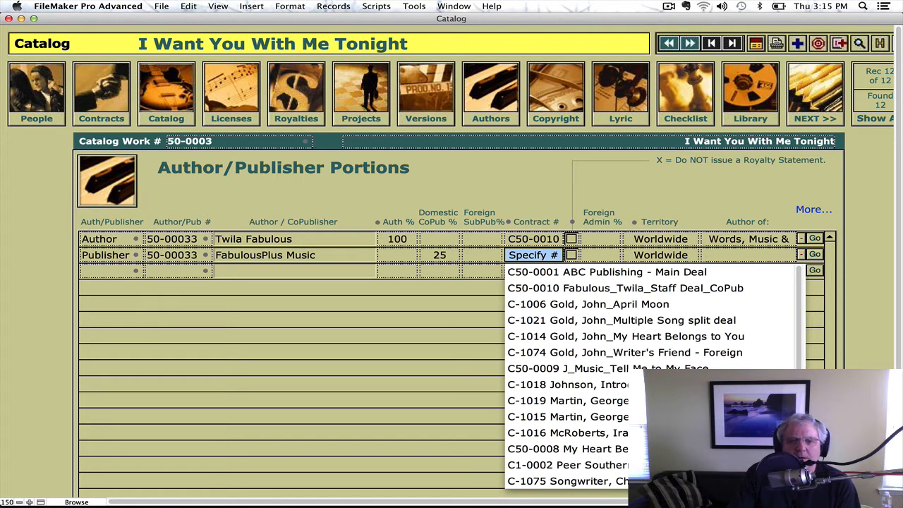
click(575, 289)
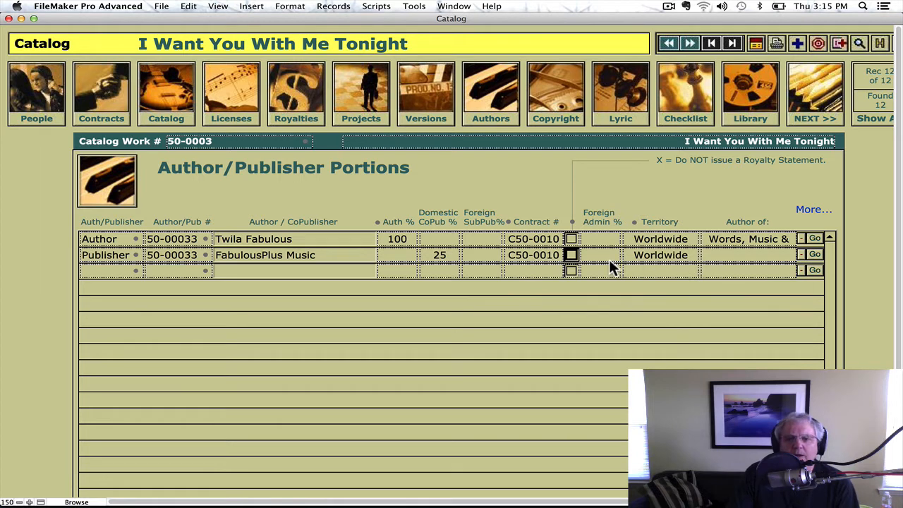
- Add a Publisher row for ABC Publishing Co. with a 75% domestic co-publisher share
click(113, 273)
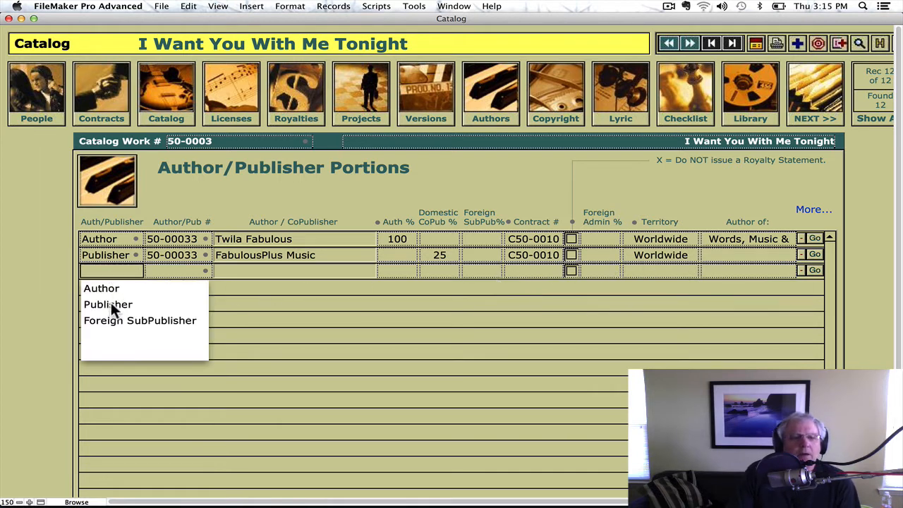
click(110, 304)
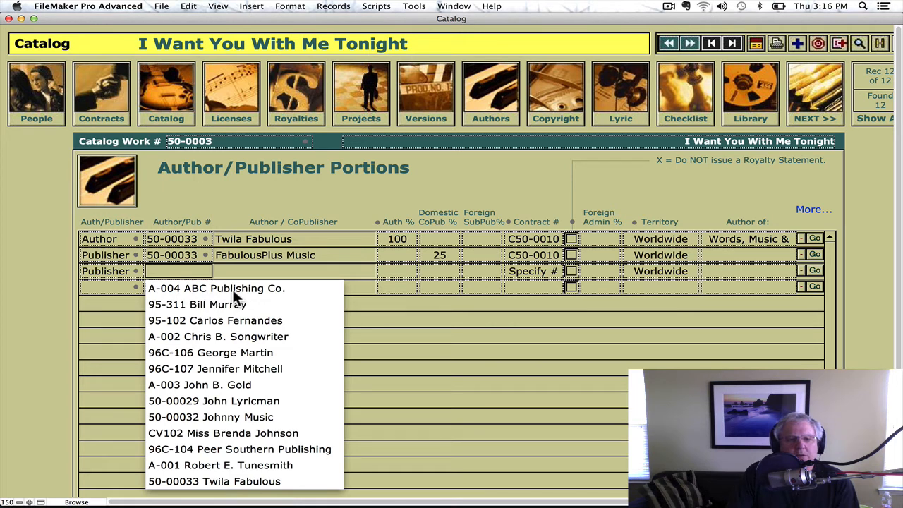
click(233, 291)
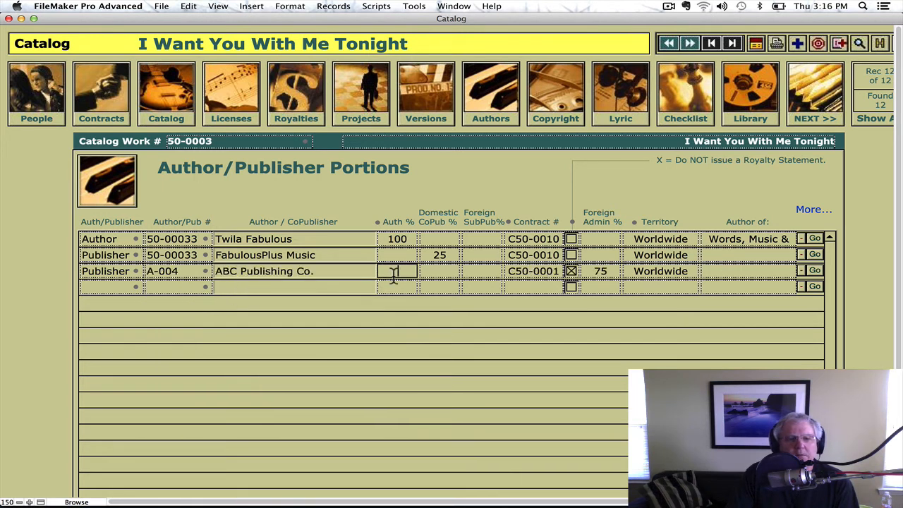
click(440, 273)
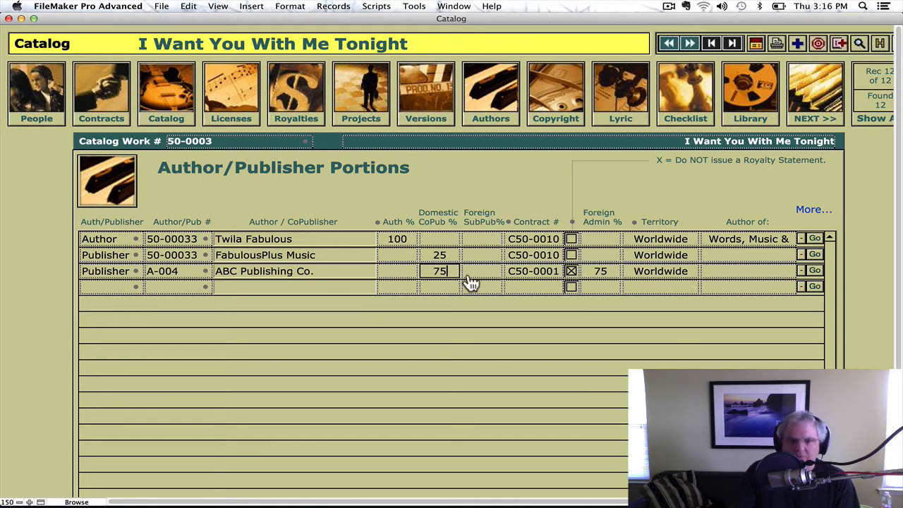
- Add a Foreign SubPublisher row for ABC Publishing Co. with a 75% foreign subpublisher share
click(107, 287)
click(102, 334)
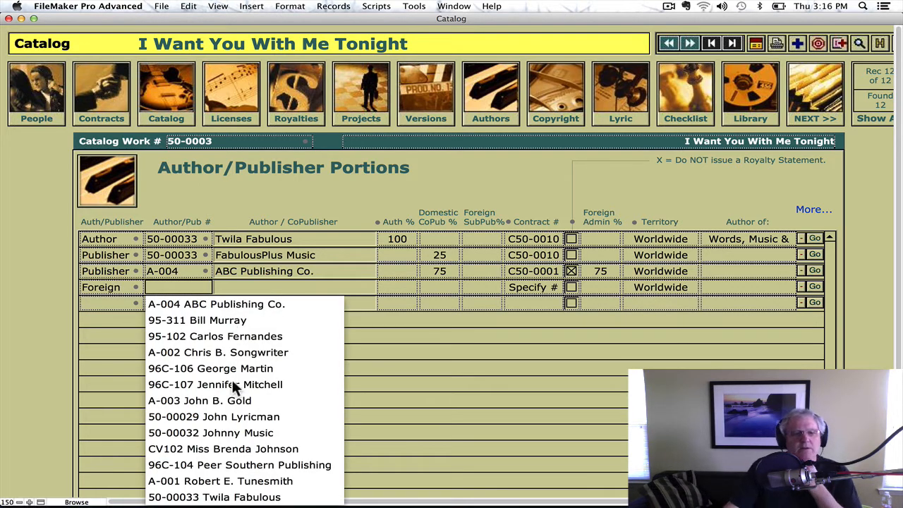
click(191, 305)
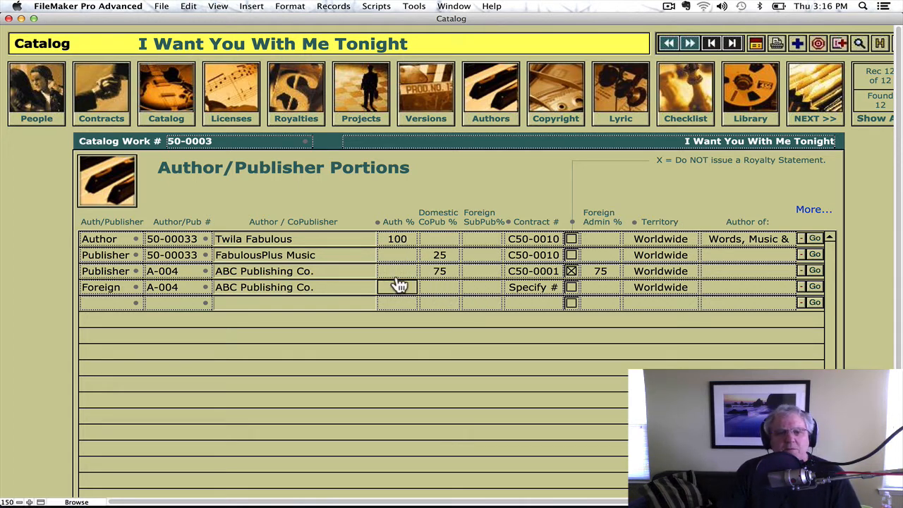
click(486, 292)
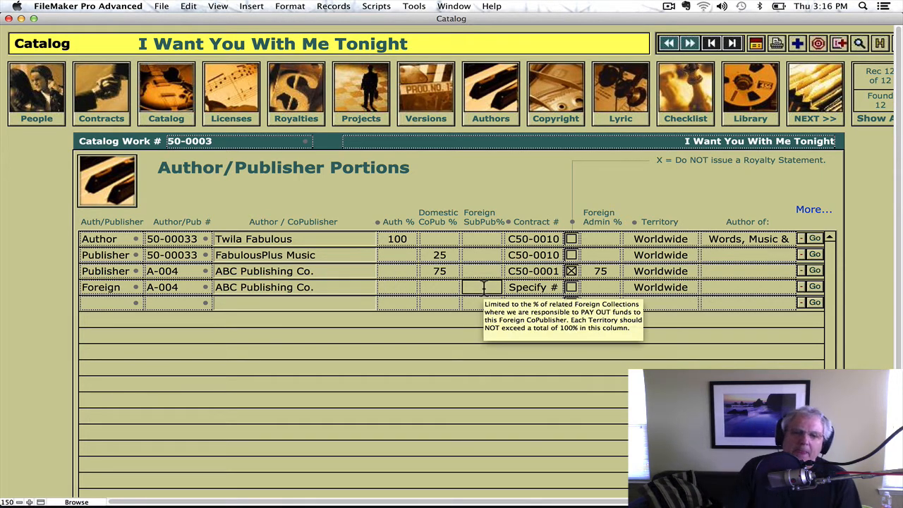
text(75)
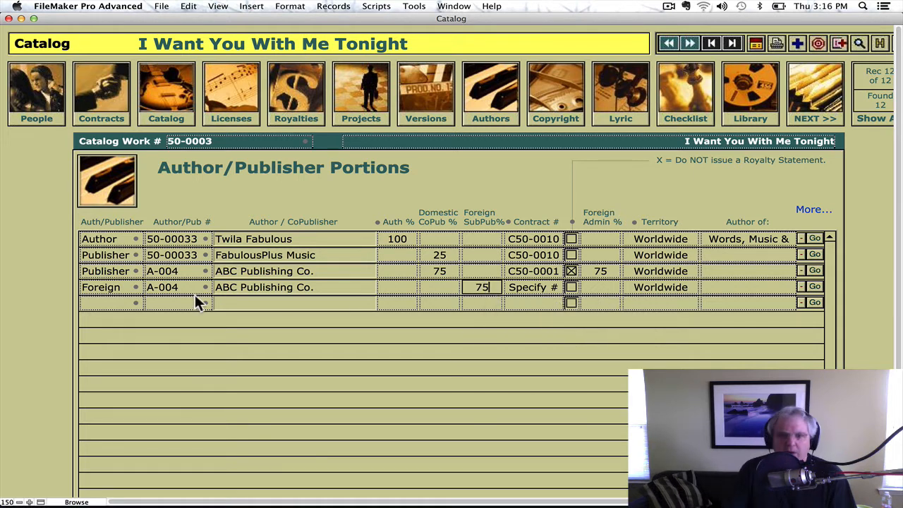
- Add a Foreign SubPublisher row for Peer Southern Publishing with a 25% foreign subpublisher share
click(136, 304)
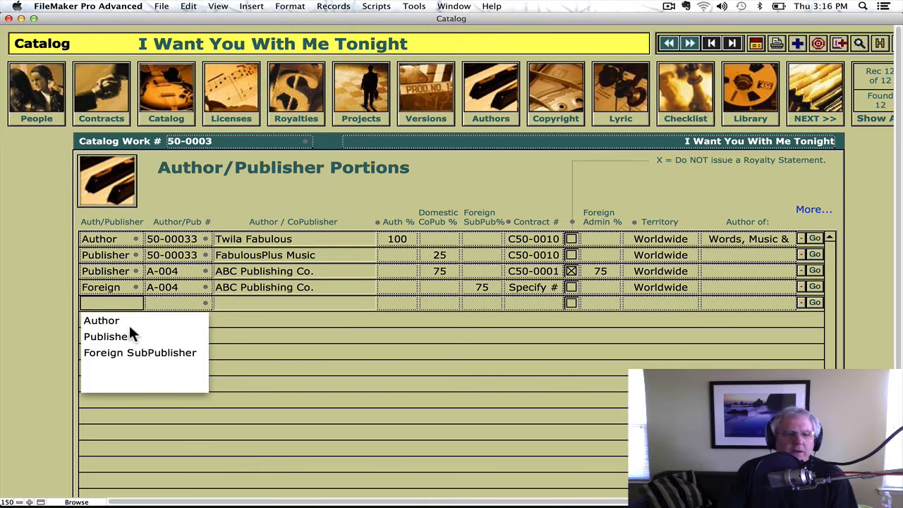
click(114, 354)
key(Tab)
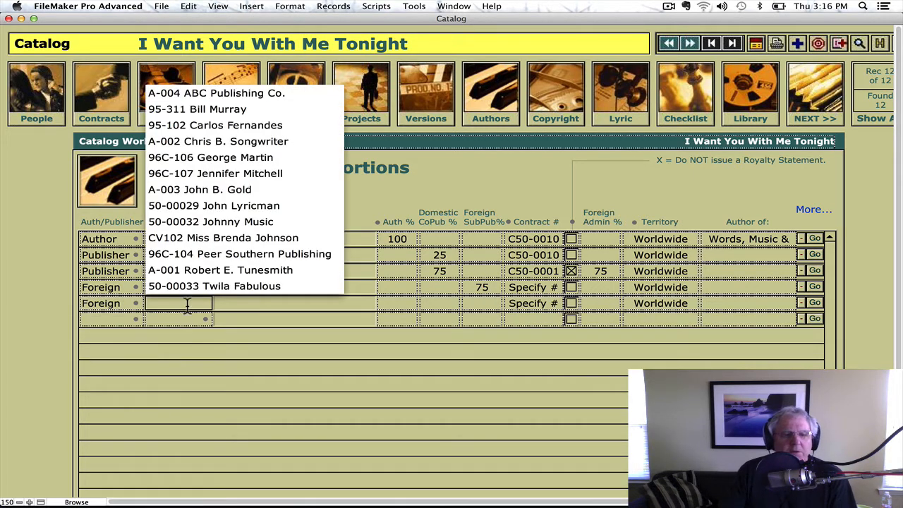
click(233, 255)
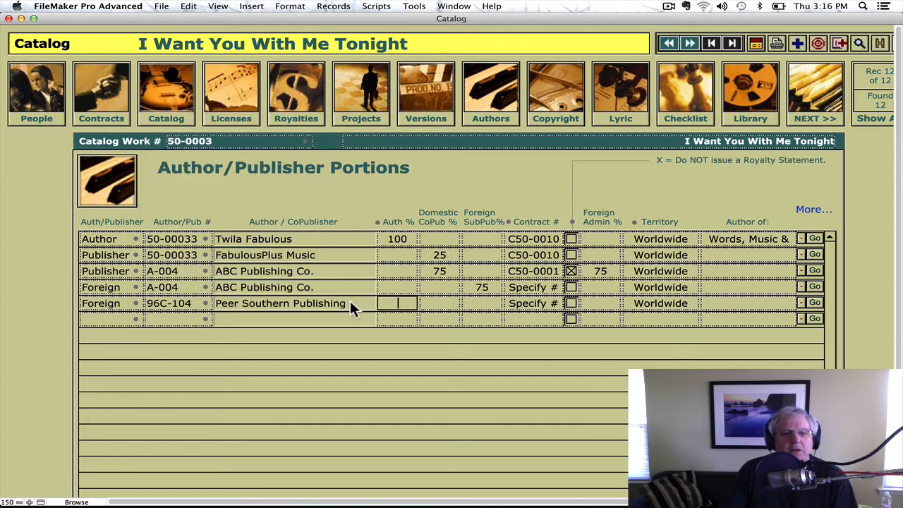
click(485, 305)
text(25)
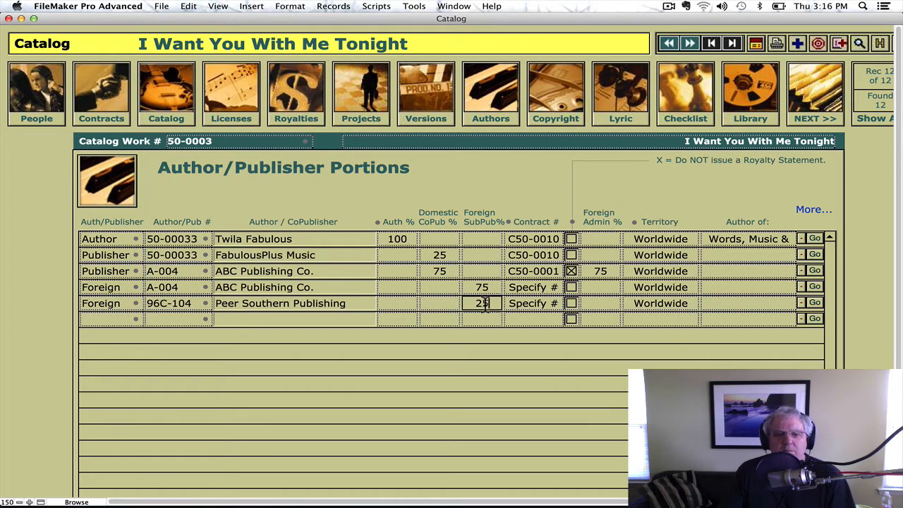
- Link Peer Southern's foreign row to the Peer Southern Foreign Administrator deal and ABC's foreign row to the ABC Publishing - Main Deal contract
click(522, 305)
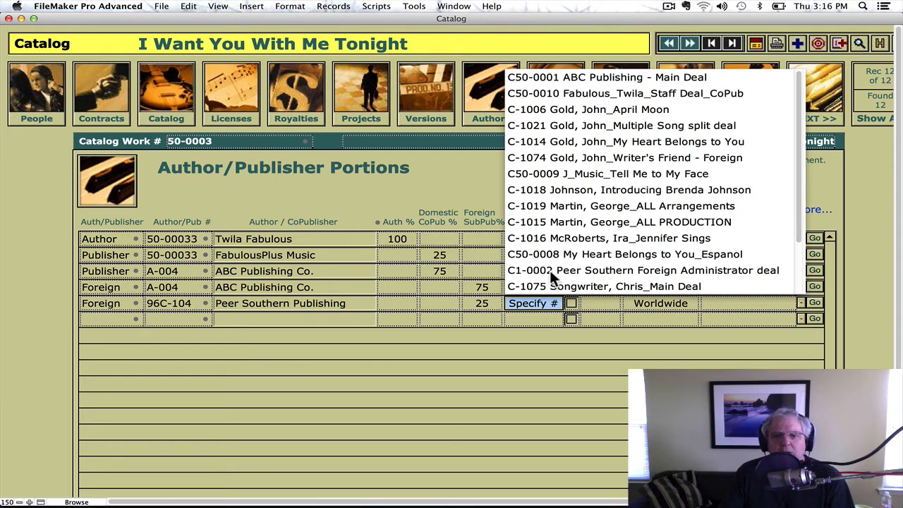
click(626, 270)
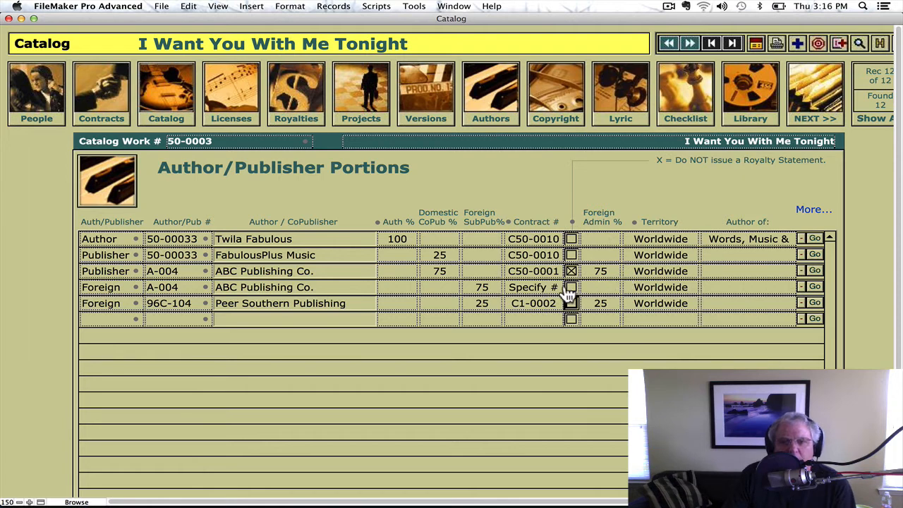
click(543, 292)
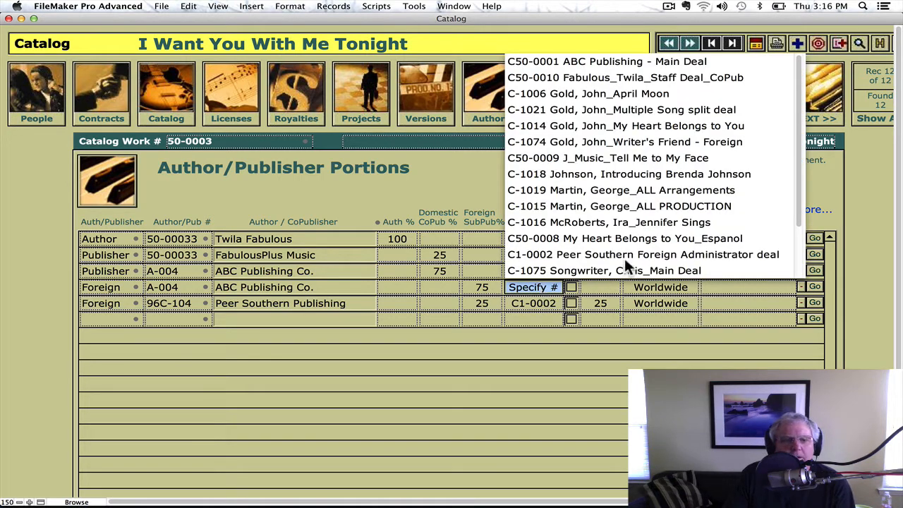
click(620, 62)
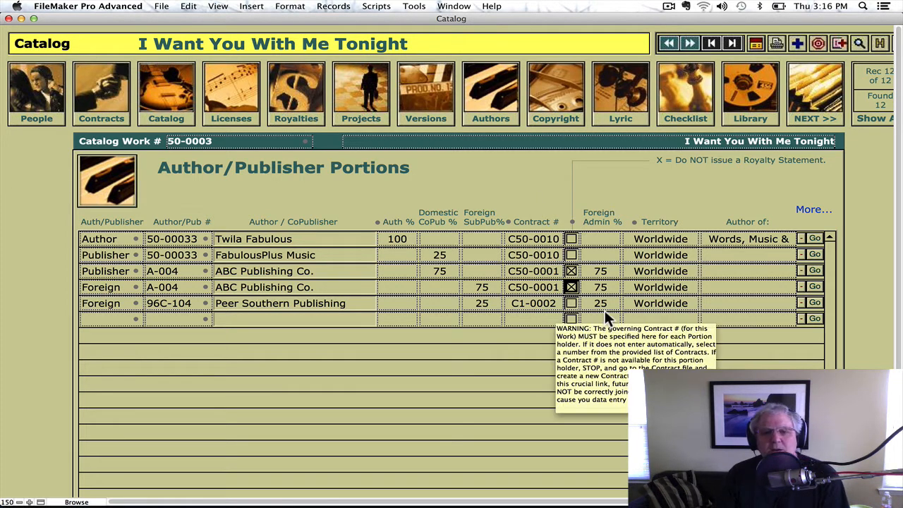
- Look up the help topic for the author percentage field, then return to the work's portions
mouse_move(443, 261)
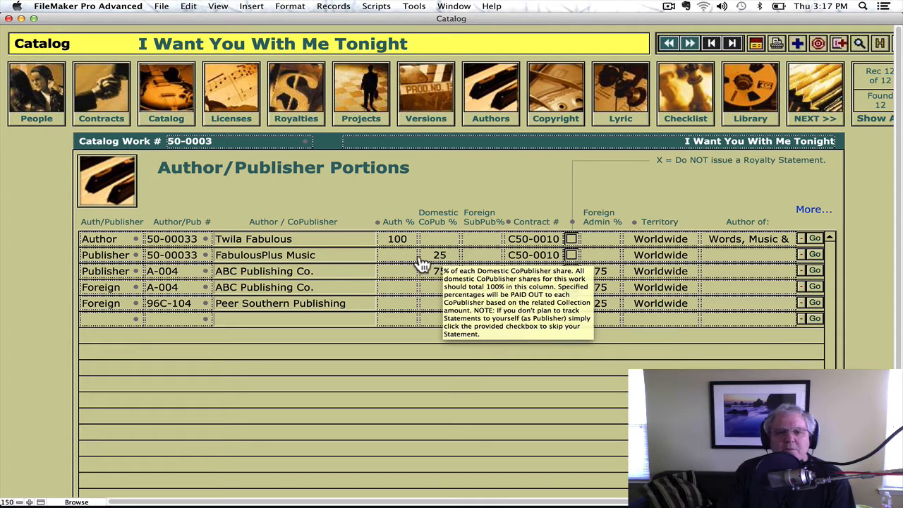
mouse_move(399, 242)
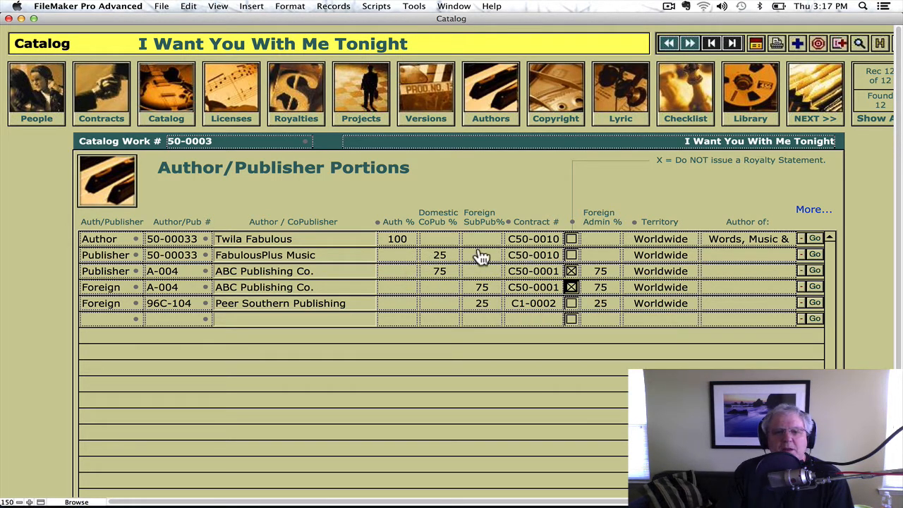
click(410, 241)
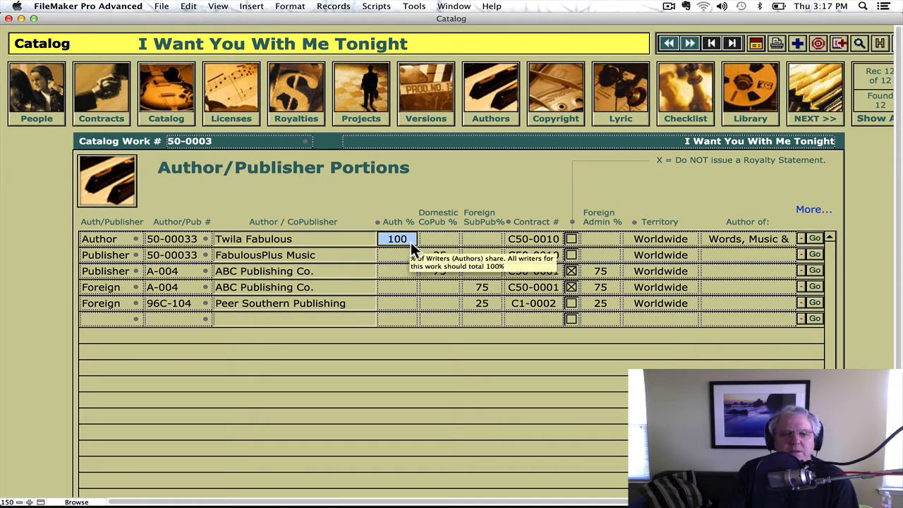
click(880, 48)
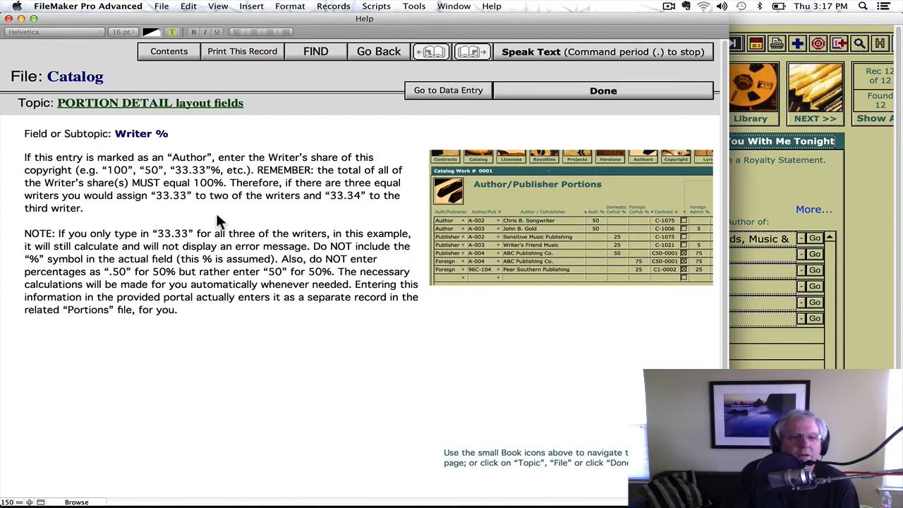
click(576, 95)
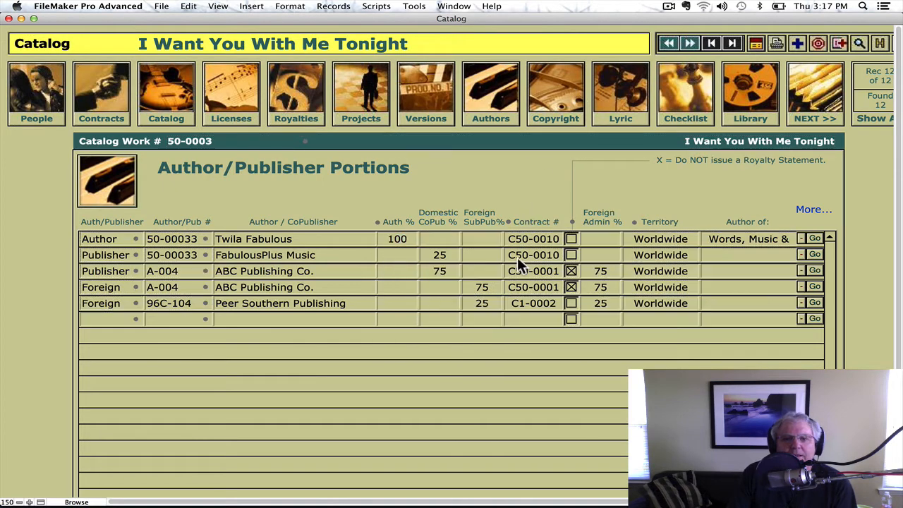
- Look up the help topic for the contract number field of the author row and return to the portions
click(530, 241)
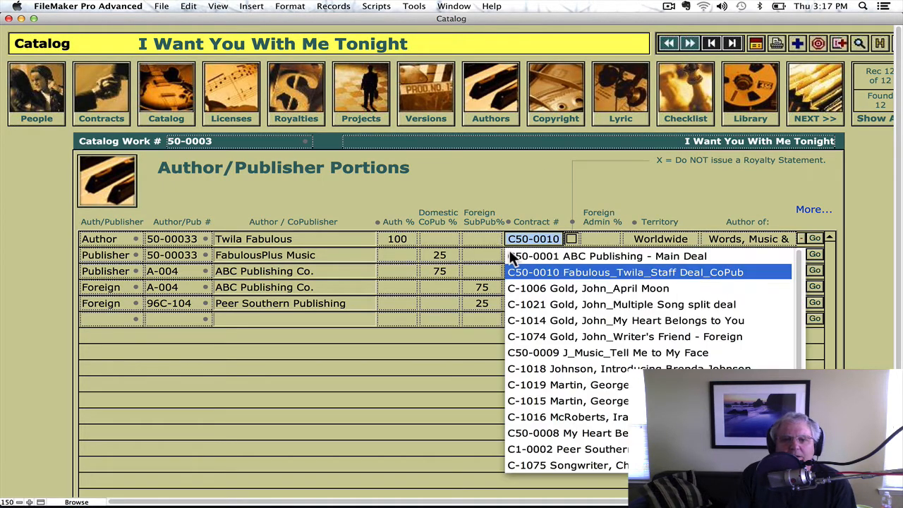
click(879, 43)
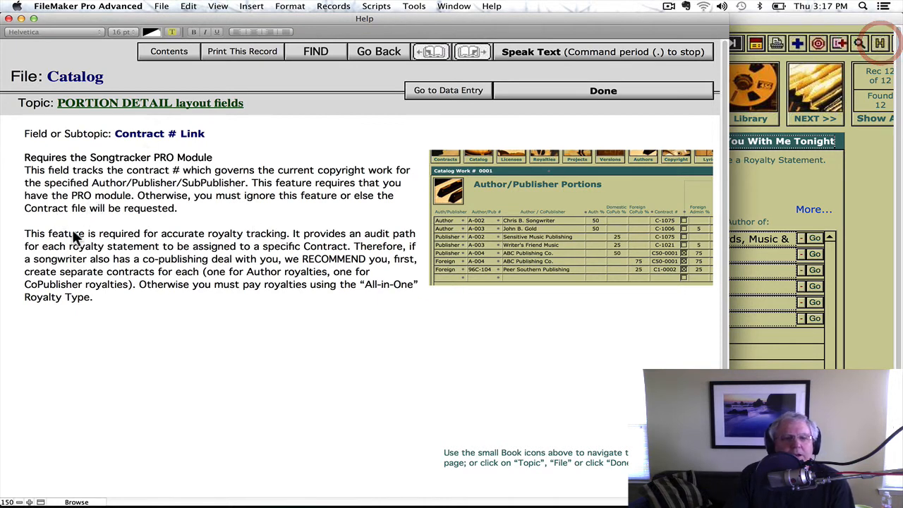
click(522, 88)
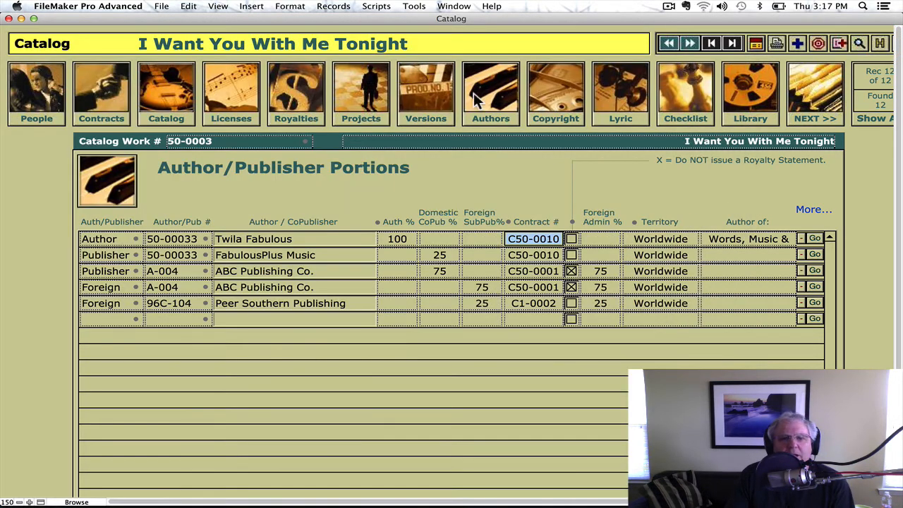
click(599, 196)
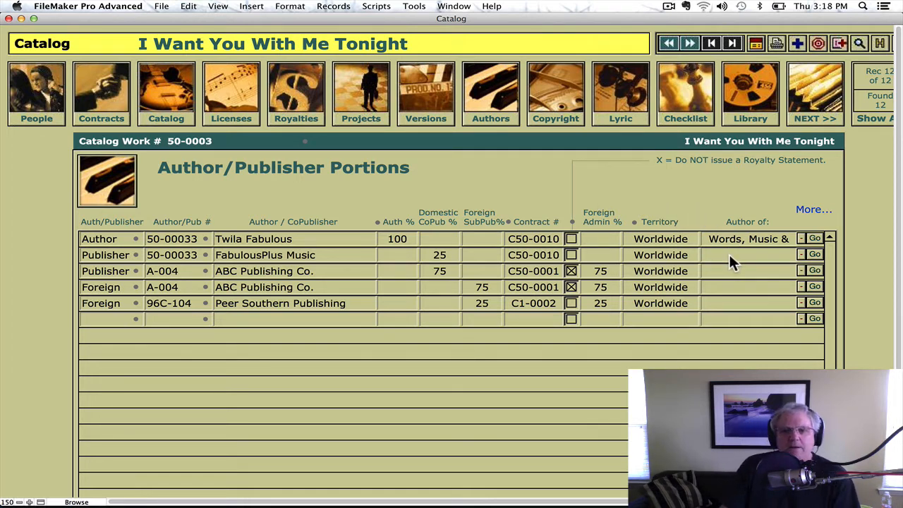
- Set "Author of" to CoPublisher for FabulousPlus Music, © Claimant for ABC's Publisher row, CoPublisher for ABC's foreign row and Foreign for Peer Southern
click(705, 257)
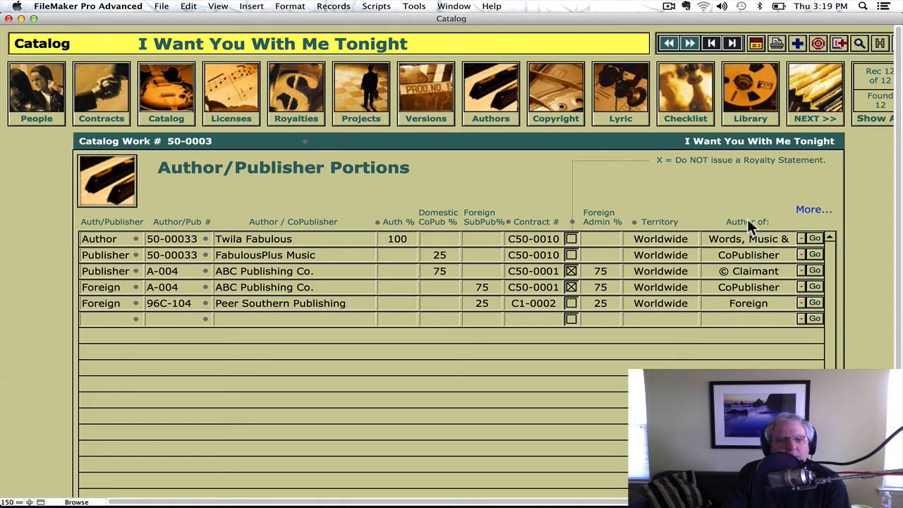
- Examine the additional portion details for affiliations and the domestic and foreign reserve percentages and hold periods
click(810, 211)
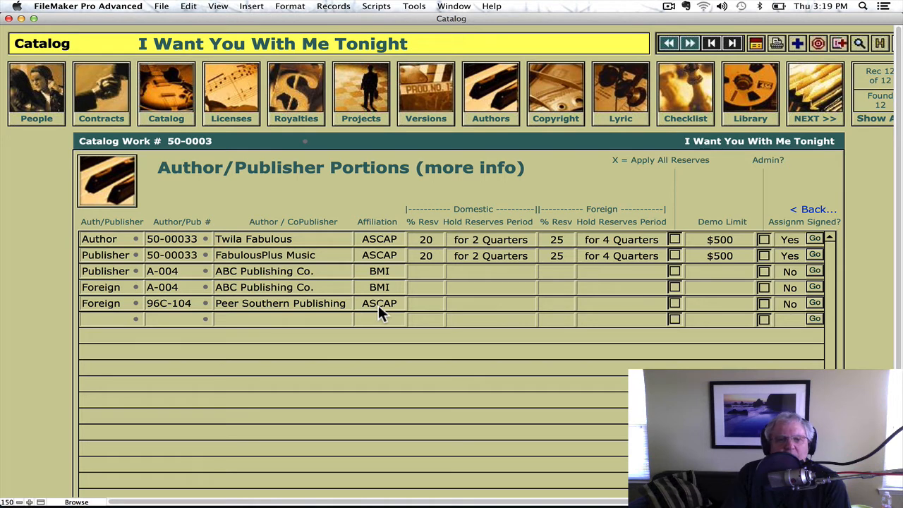
mouse_move(378, 311)
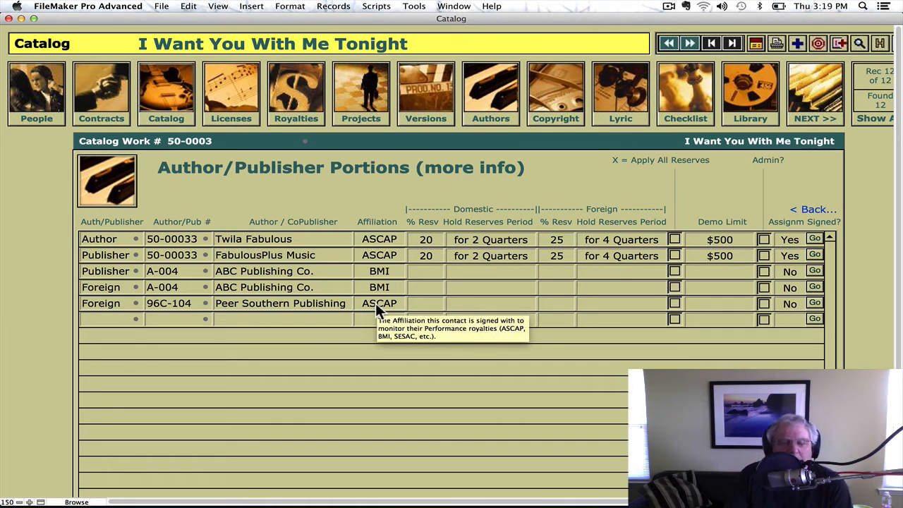
mouse_move(437, 274)
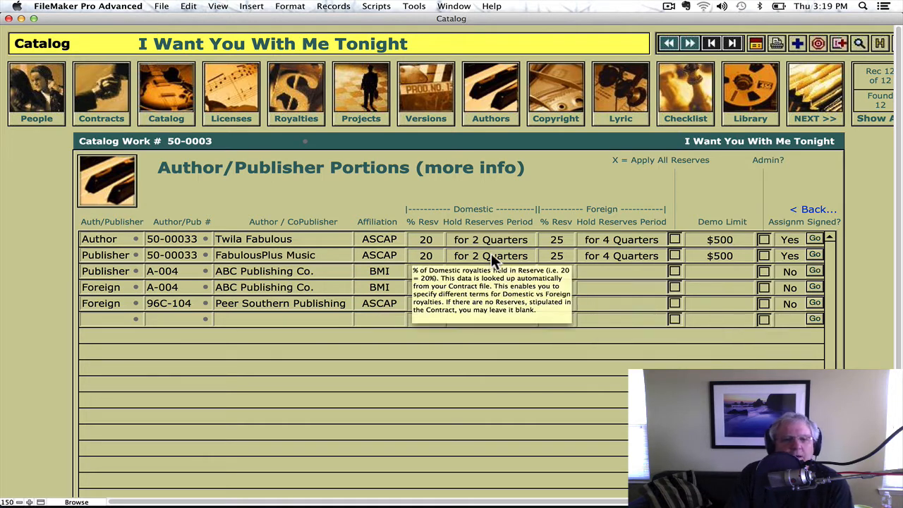
mouse_move(425, 258)
mouse_move(510, 253)
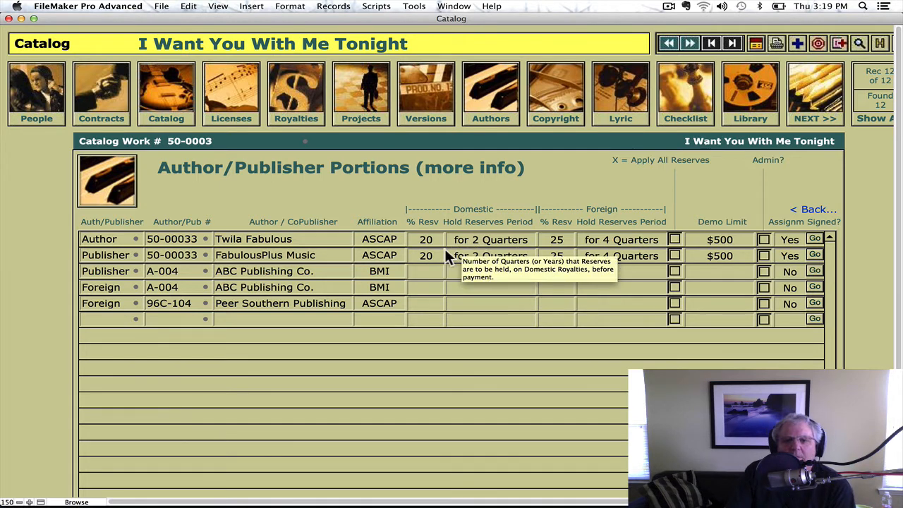
mouse_move(556, 250)
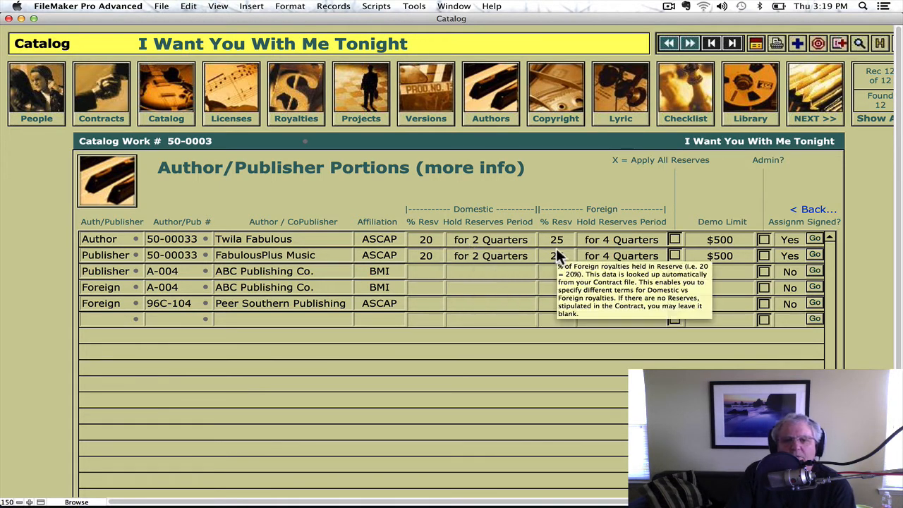
mouse_move(587, 252)
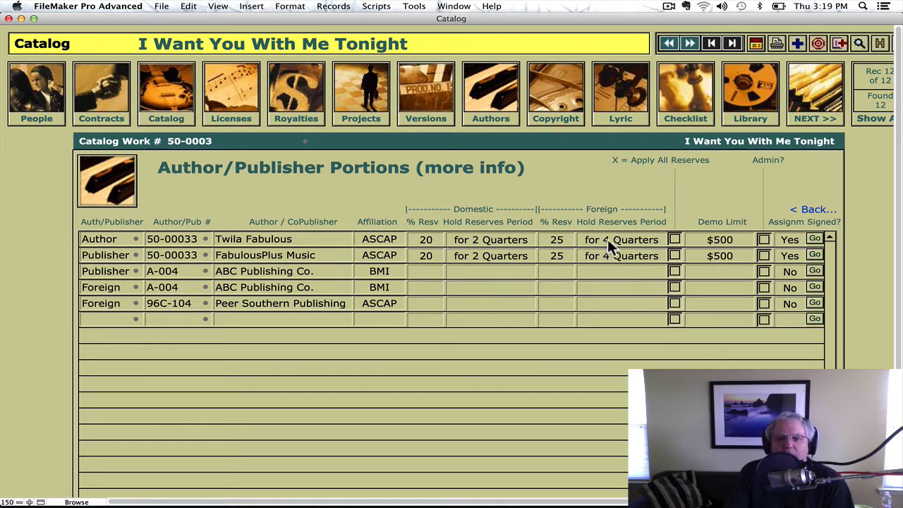
mouse_move(607, 238)
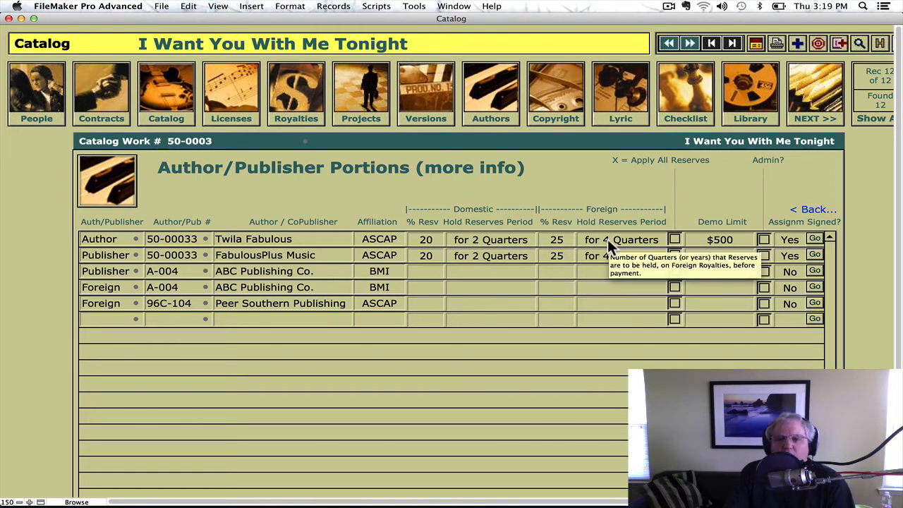
- Enable Apply All Reserves for the Author row and the FabulousPlus Music Publisher row
click(674, 241)
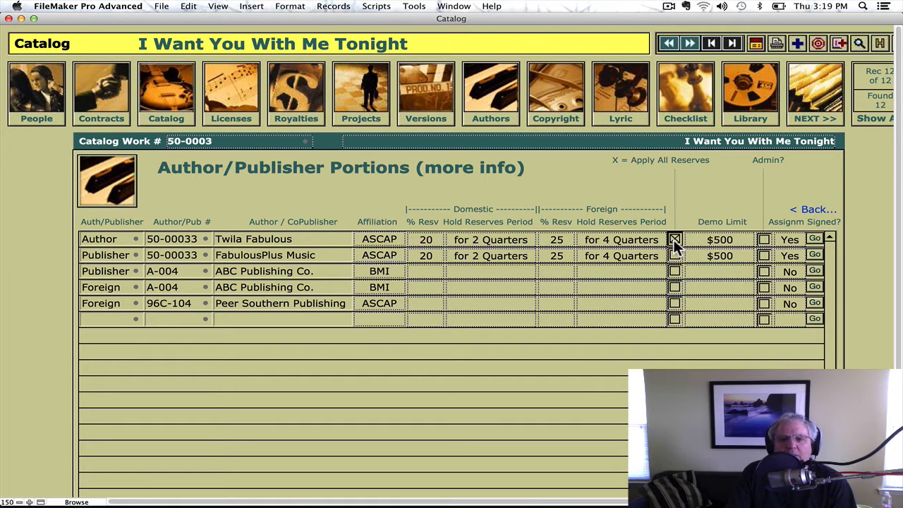
click(694, 218)
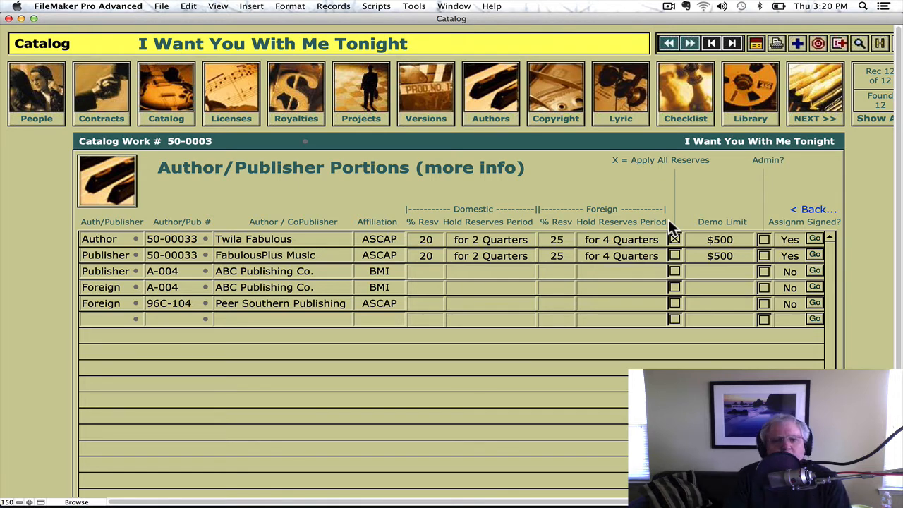
click(675, 256)
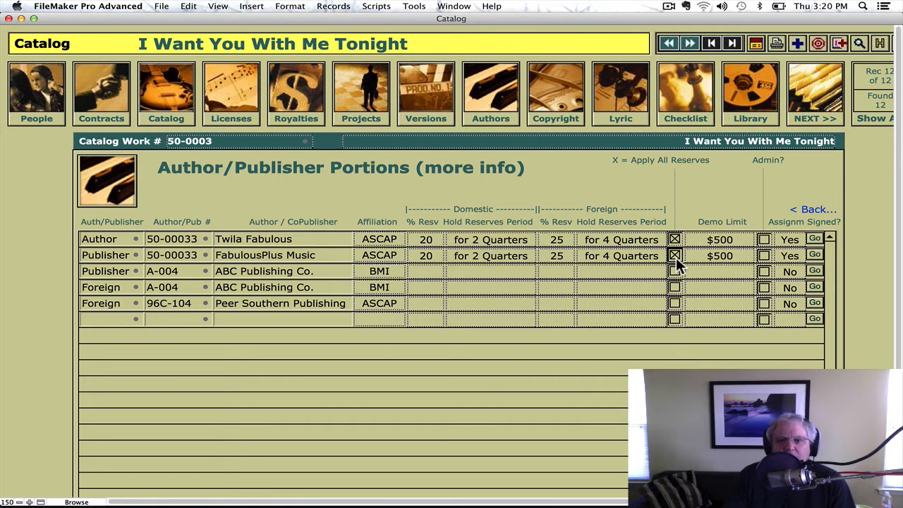
click(699, 220)
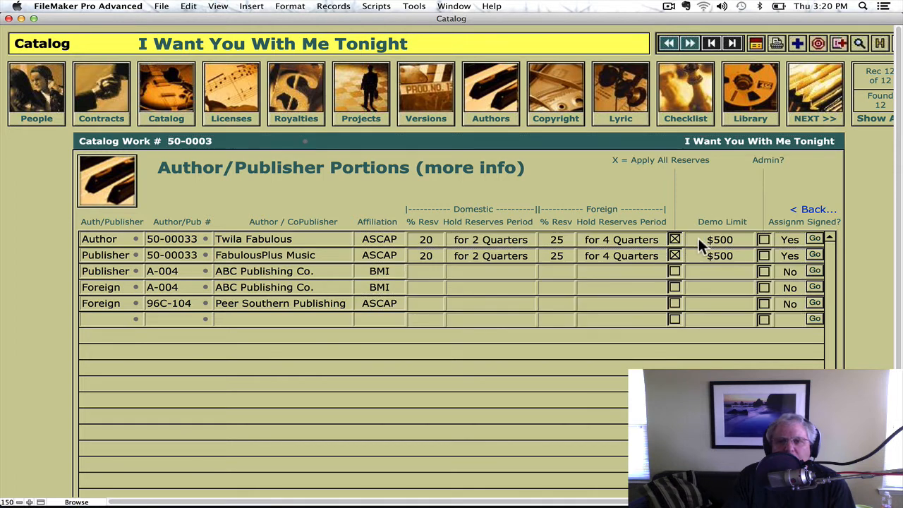
- Mark ABC Publishing Co.'s Publisher row and Peer Southern Publishing's foreign row as having administration rights
click(764, 241)
mouse_move(763, 255)
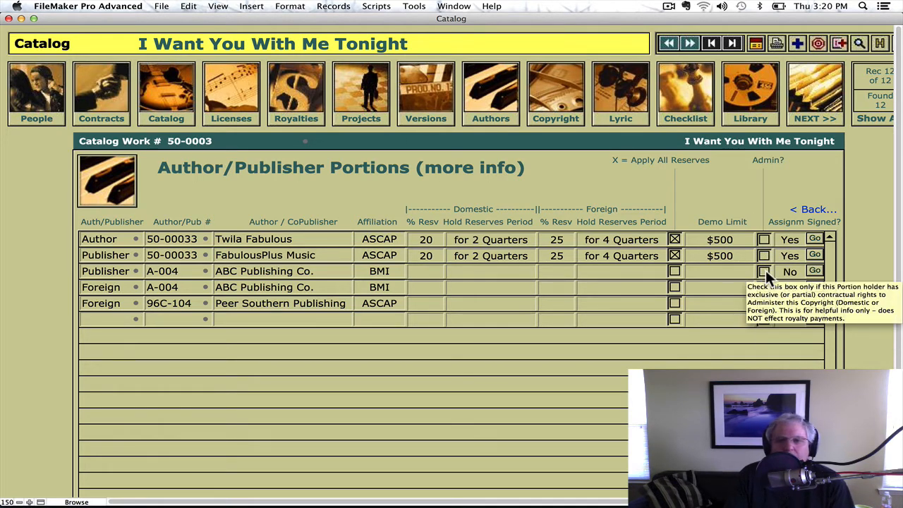
click(765, 270)
click(763, 304)
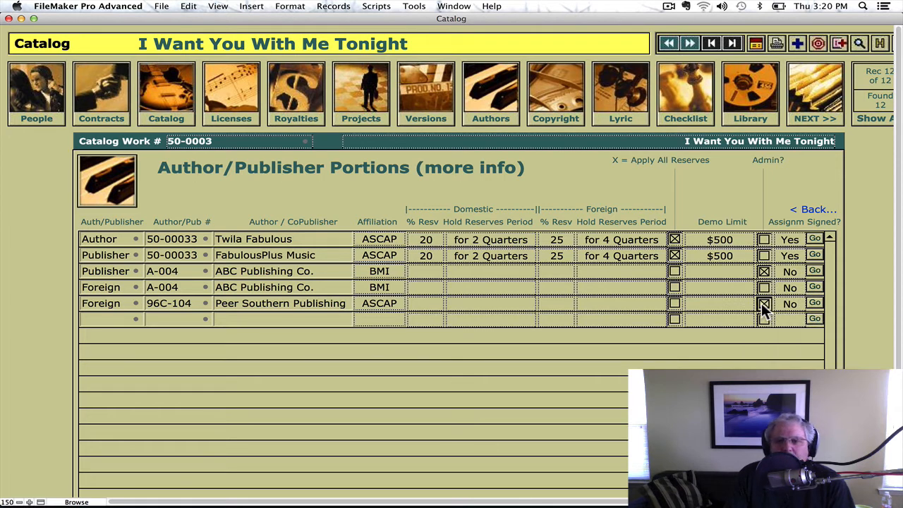
- Enter several lines of placeholder lyric text for the work, beginning with "hg';gh';gh';';hfgfgh"
click(773, 205)
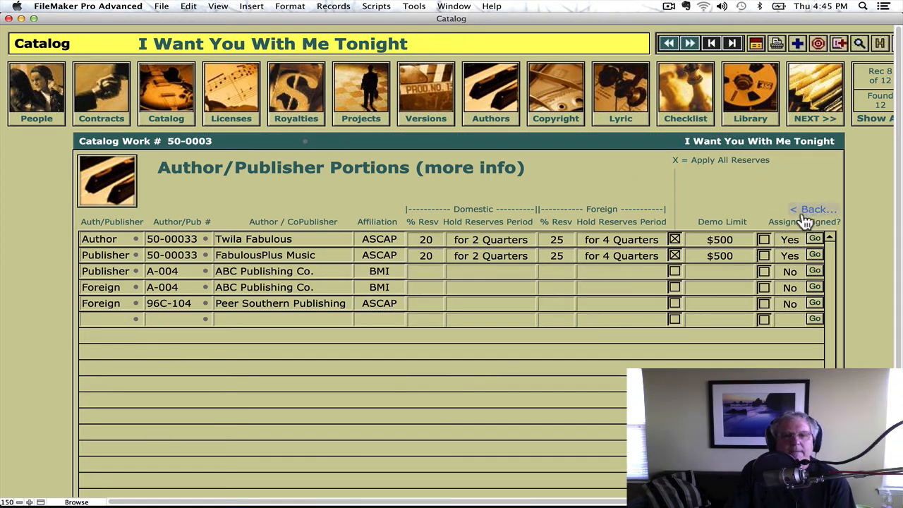
click(813, 211)
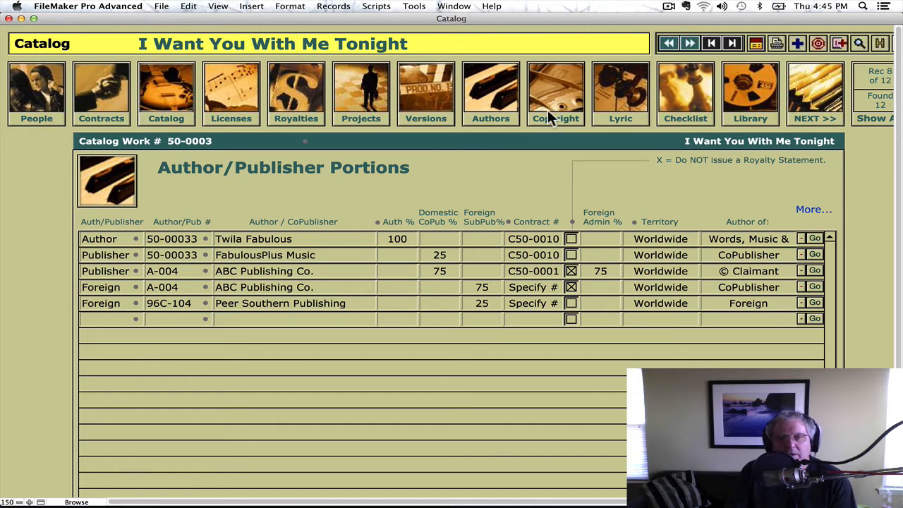
click(635, 112)
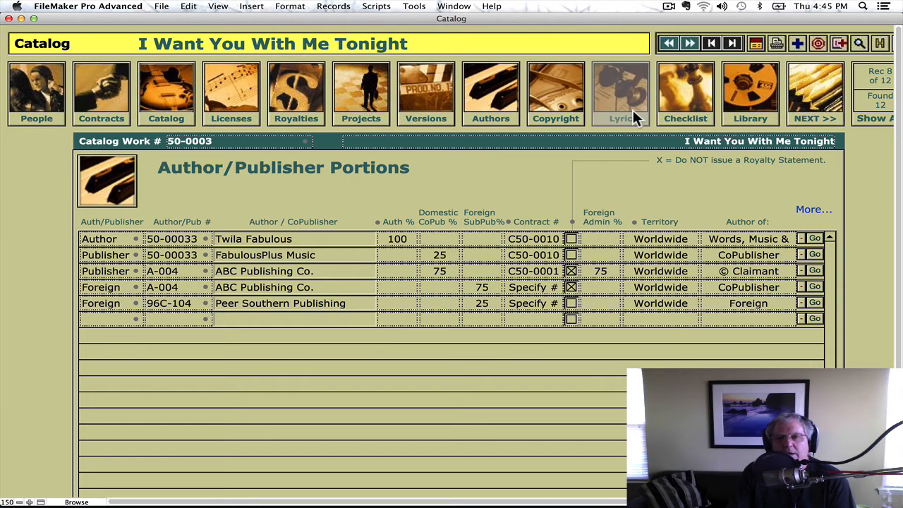
click(465, 276)
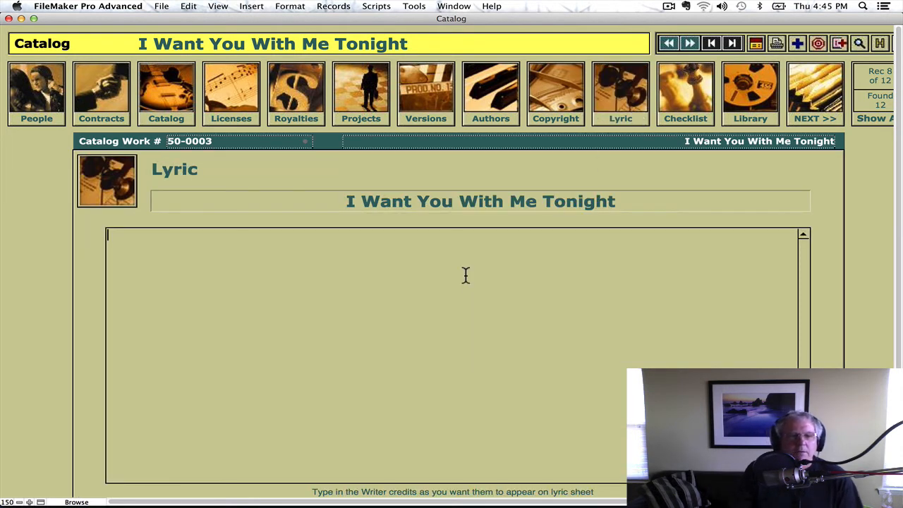
text(hg';gh';gh';';hfg)
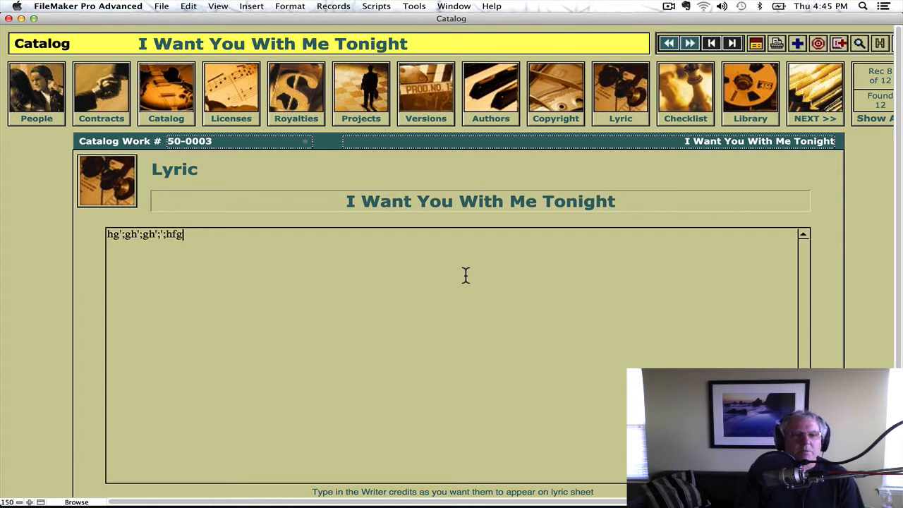
text(fgh  dfpjgdfpjnjodfgppdfg)
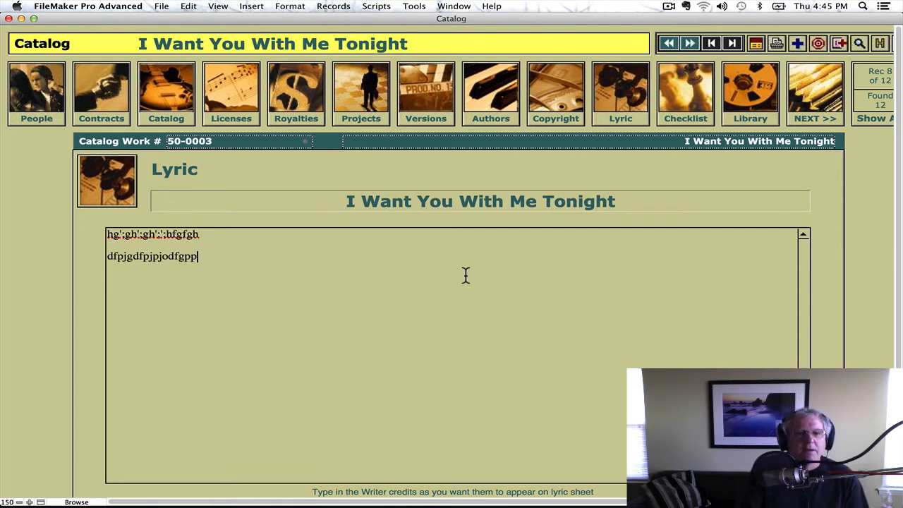
key(Return)
text(dfgN;af[podfg)
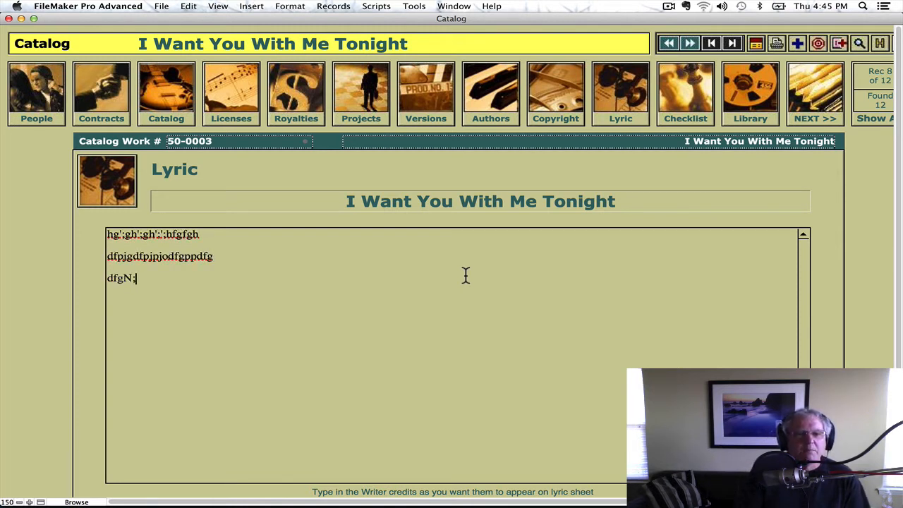
key(Return)
text(\\)
key(Return)
text(\fdg\dfg)
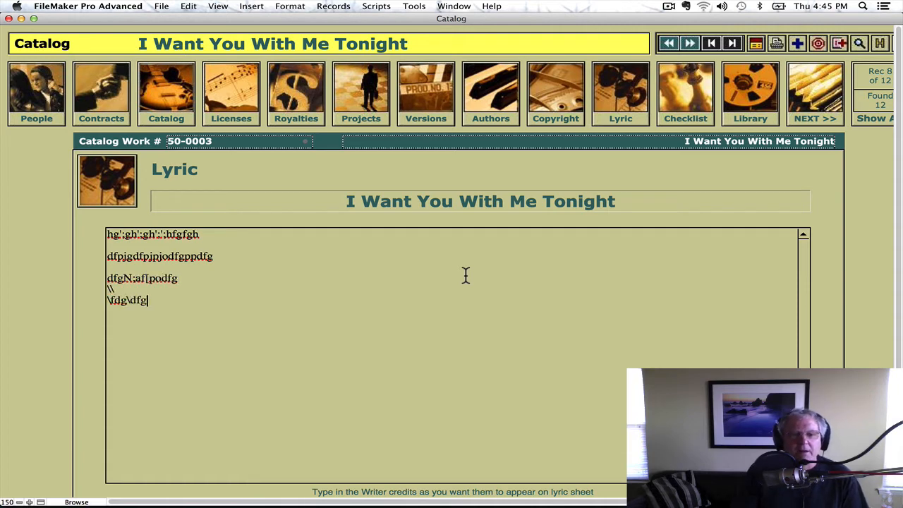
- Enter the lyric sheet's writer credits as "Words & Music by" followed by the author's full name
scroll(522, 359, down, 3)
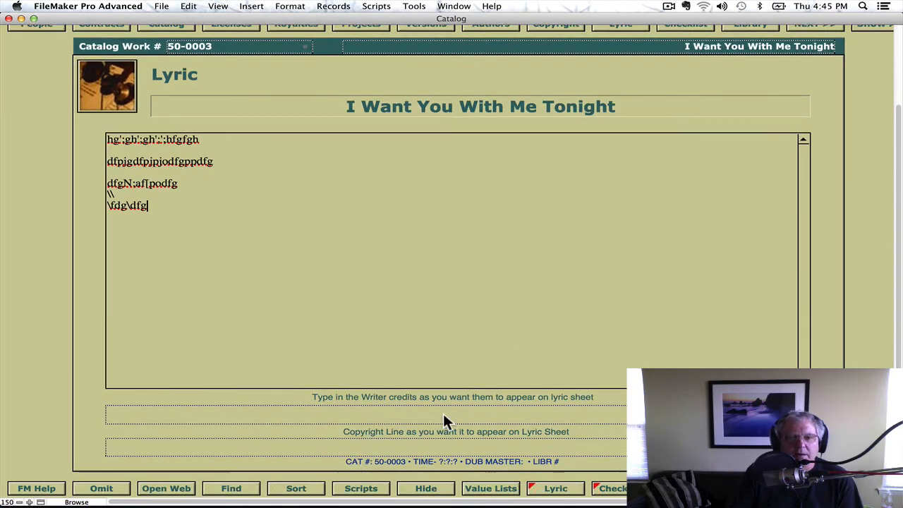
click(443, 413)
text(W)
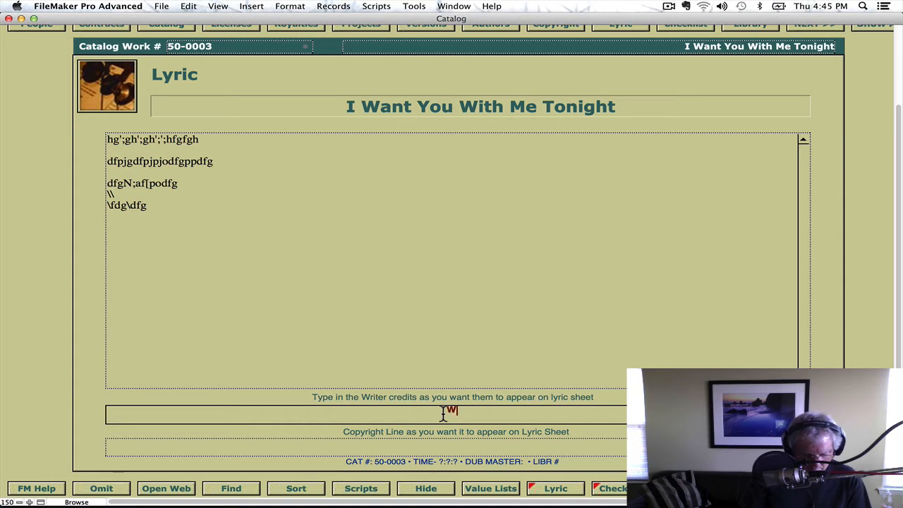
text(ords )
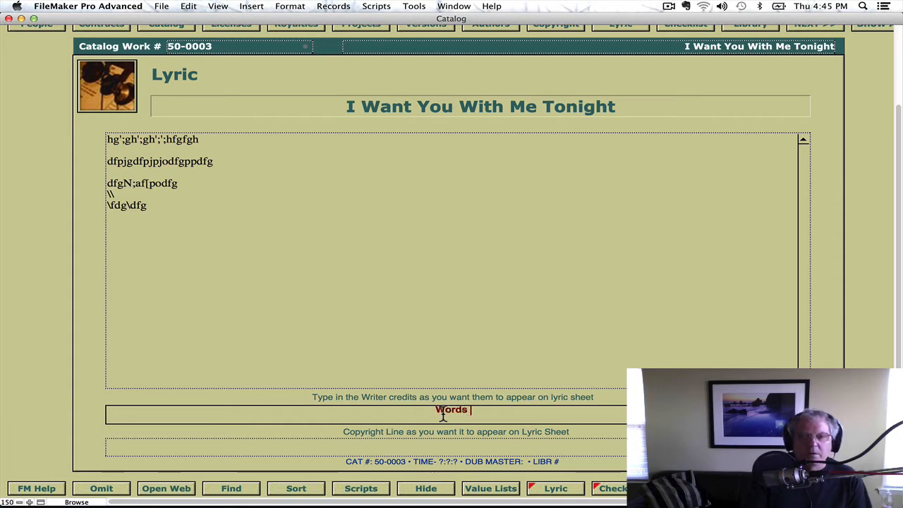
text(& Music)
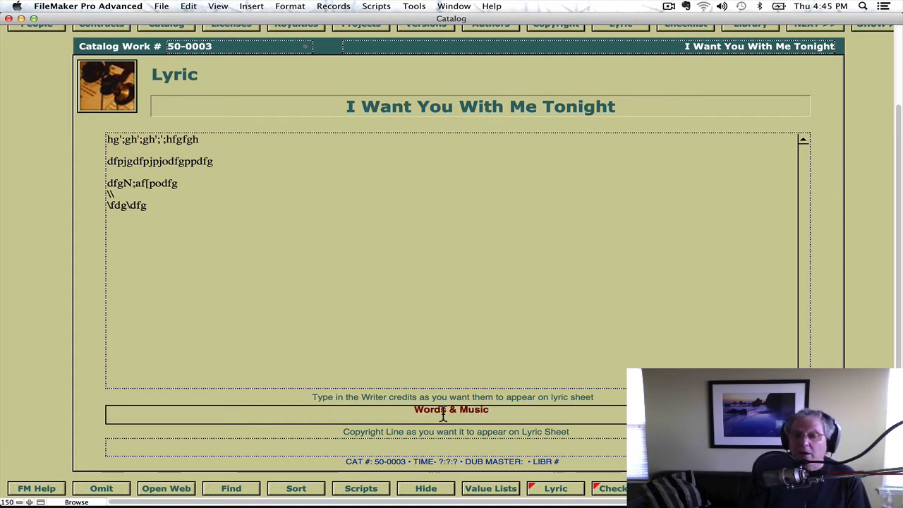
text( by)
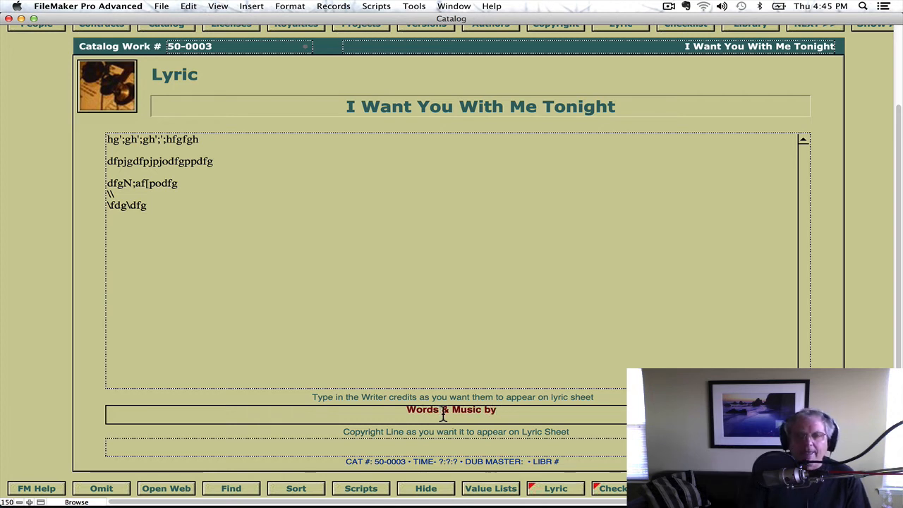
text( Twila F)
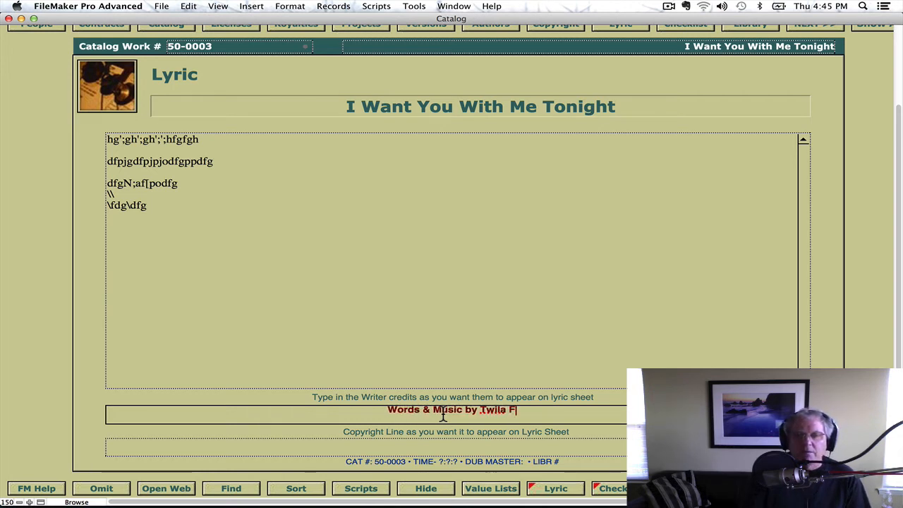
text(abulous)
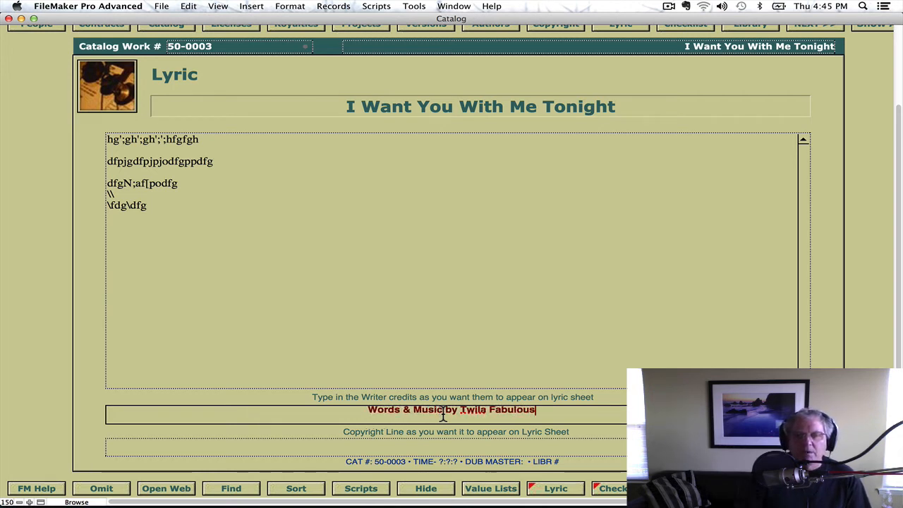
- Enter the lyric sheet's copyright line as "© 2013 ABC Music Publishing All Rights Reserved"
click(430, 448)
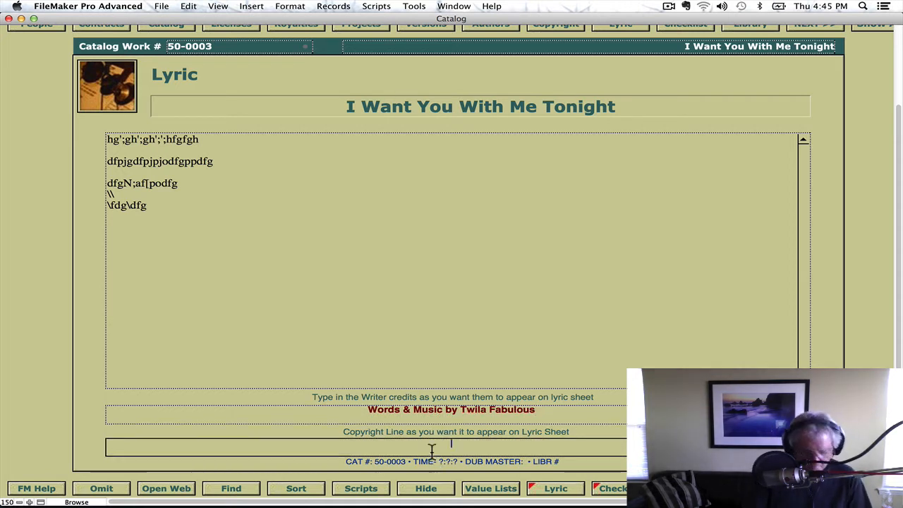
text(© 21013)
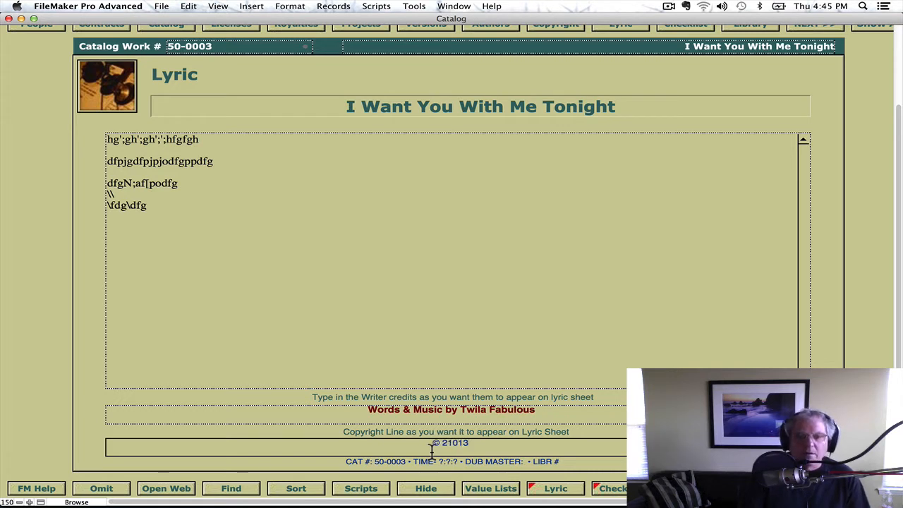
key(BackSpace)
key(BackSpace)
key(BackSpace)
key(BackSpace)
text(0)
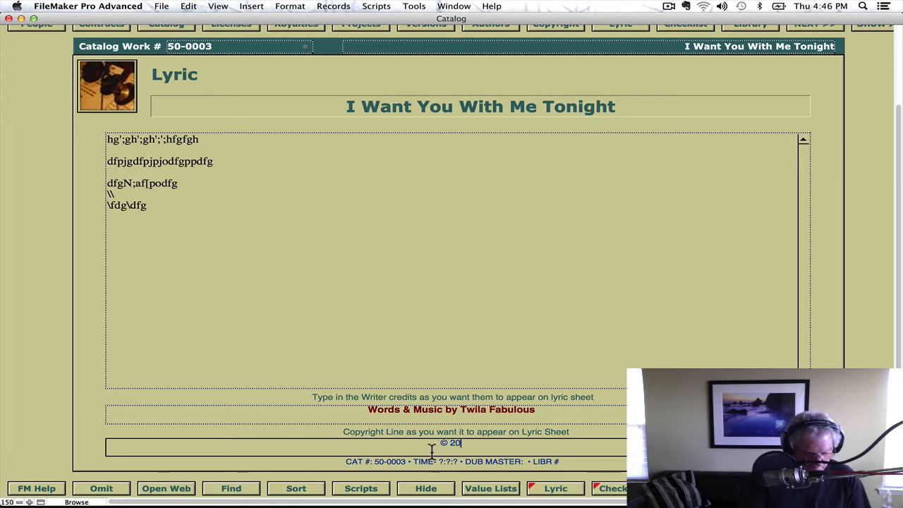
text(13 ABC)
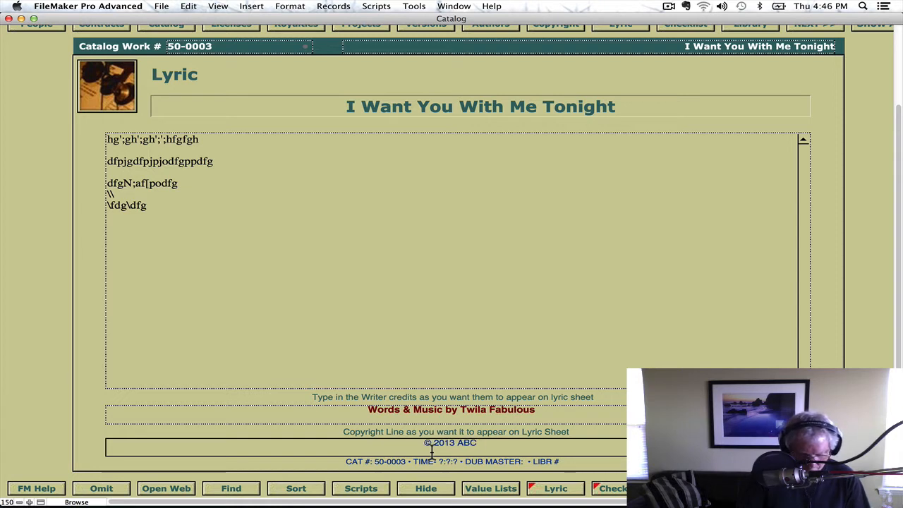
text( Music P)
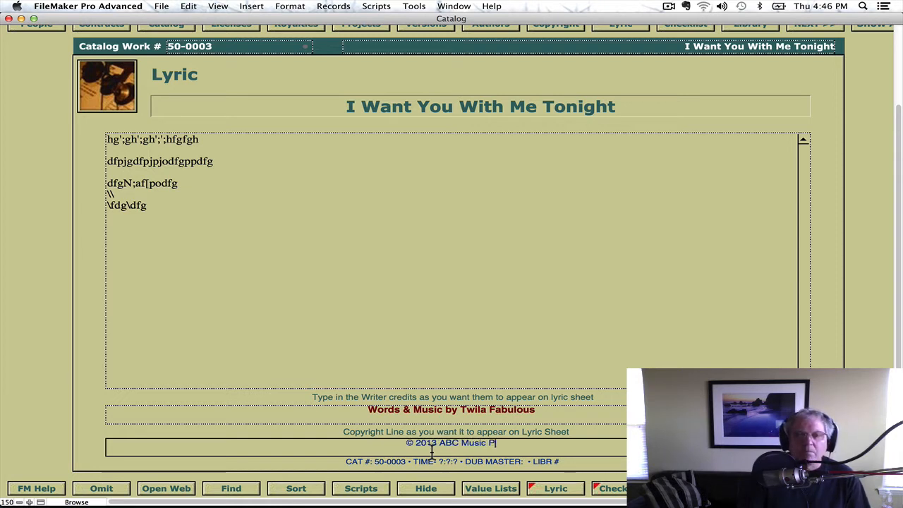
text(ublish)
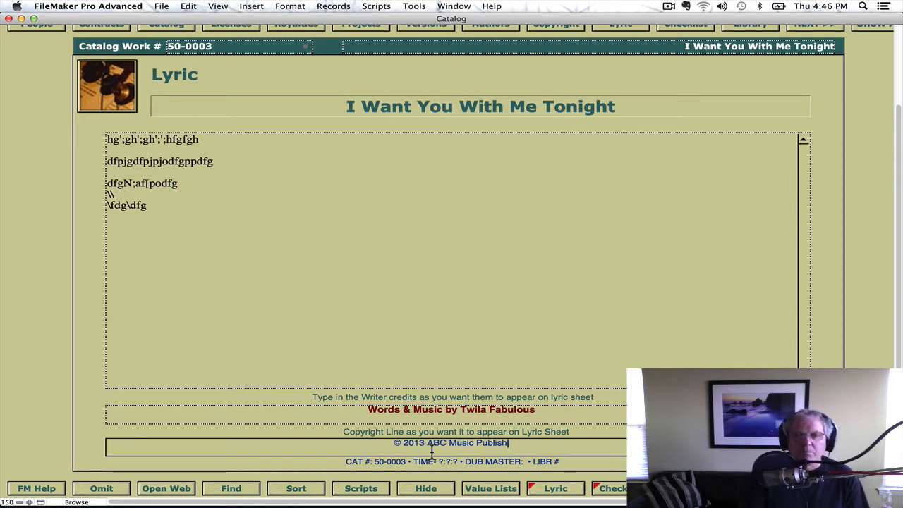
text(ing A)
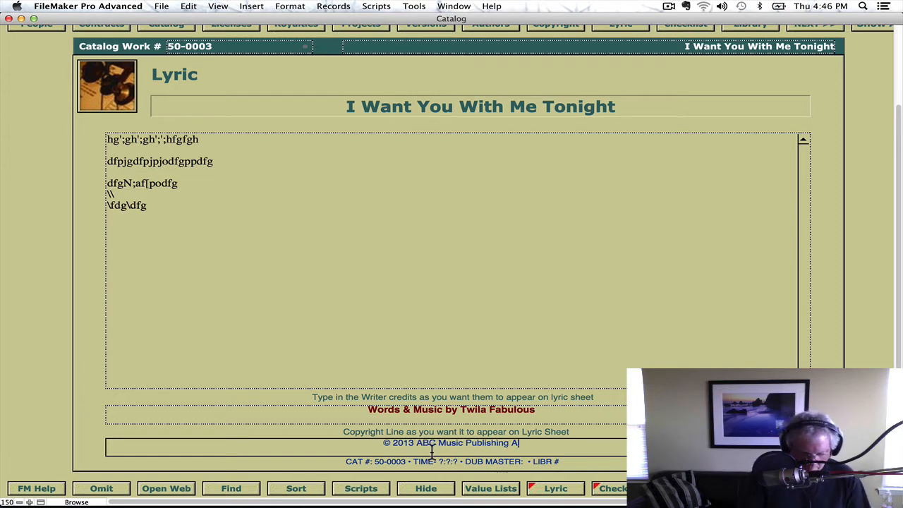
text(ll Rights R)
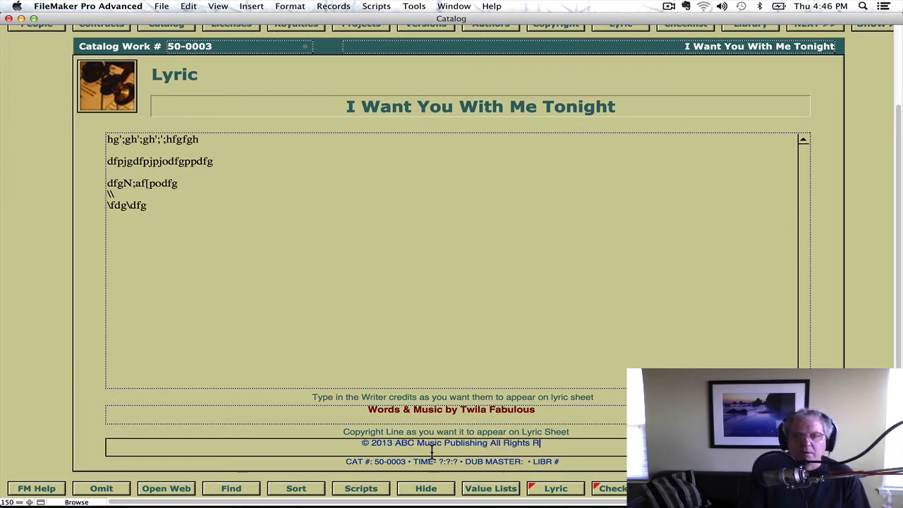
text(eserved)
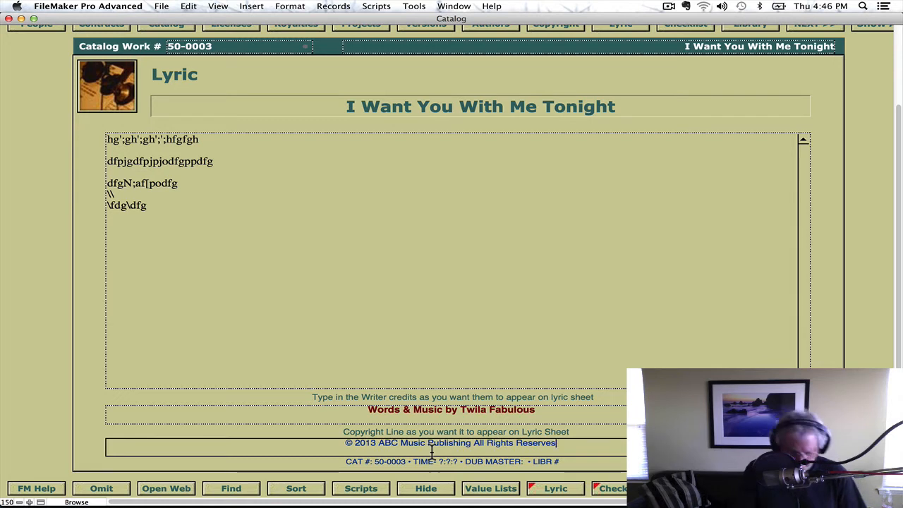
click(558, 407)
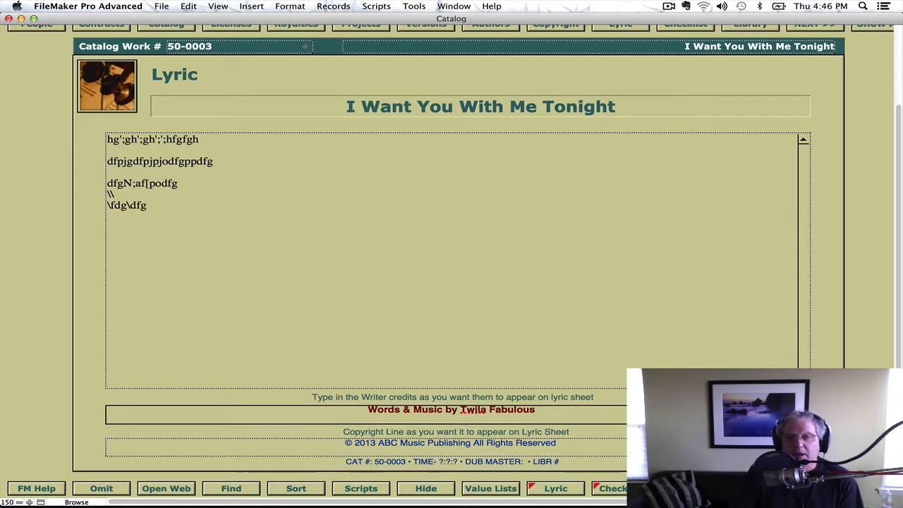
- Preview the lyric sheet without printing it, and review the work's checklist
click(555, 488)
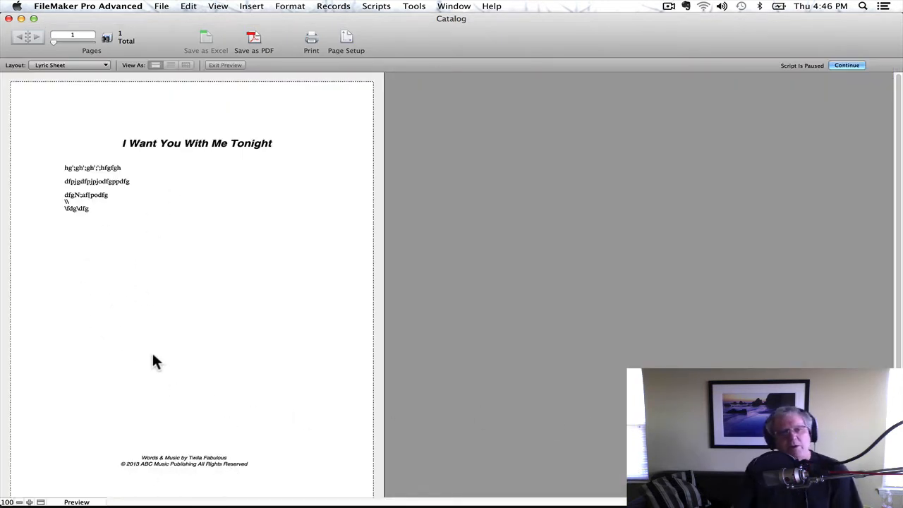
click(846, 65)
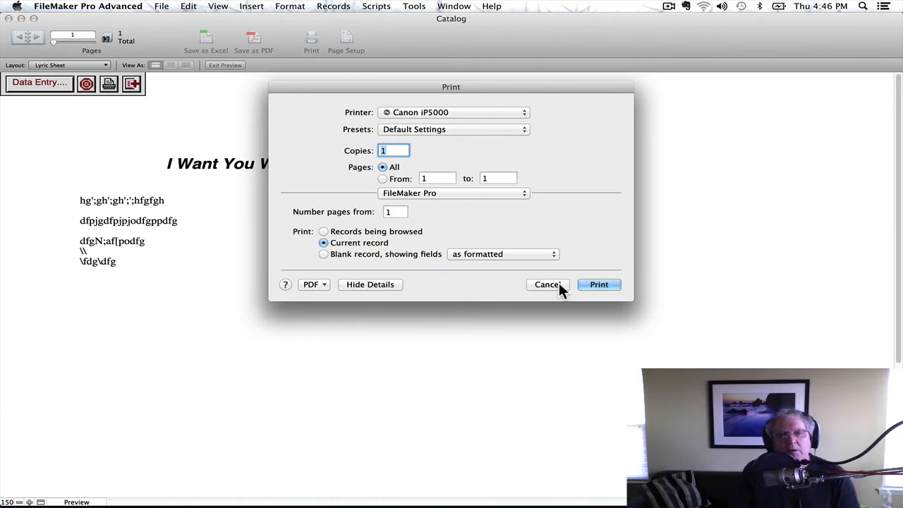
click(558, 283)
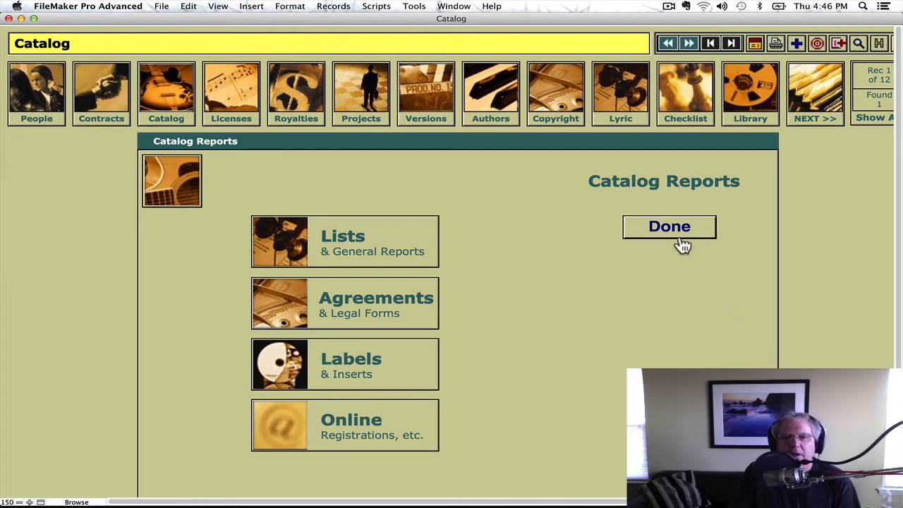
click(680, 237)
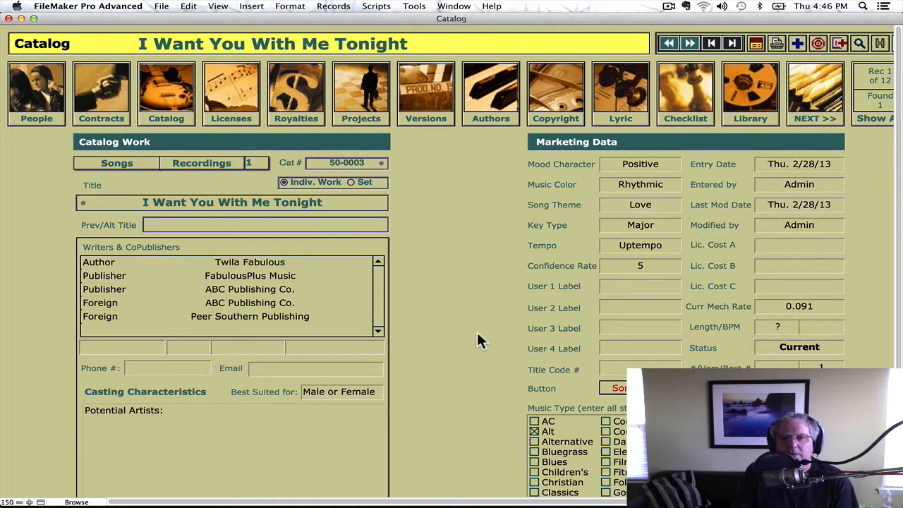
click(684, 89)
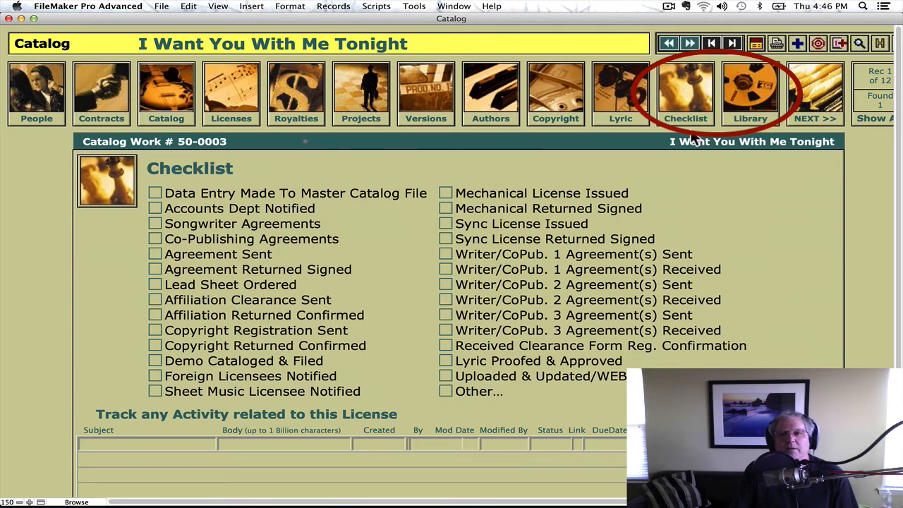
- Add version 1 to the work's library references to other versions, entering the artist's first name as the recording artist
click(738, 102)
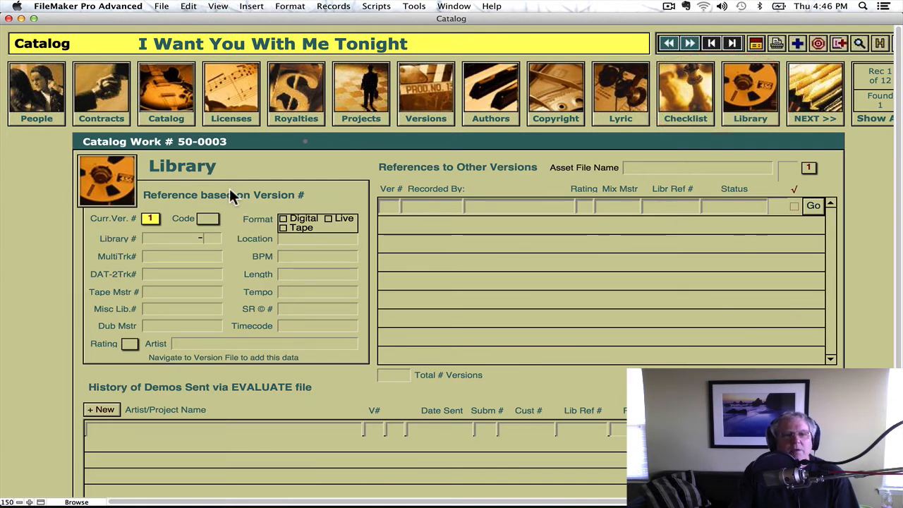
click(391, 206)
click(385, 223)
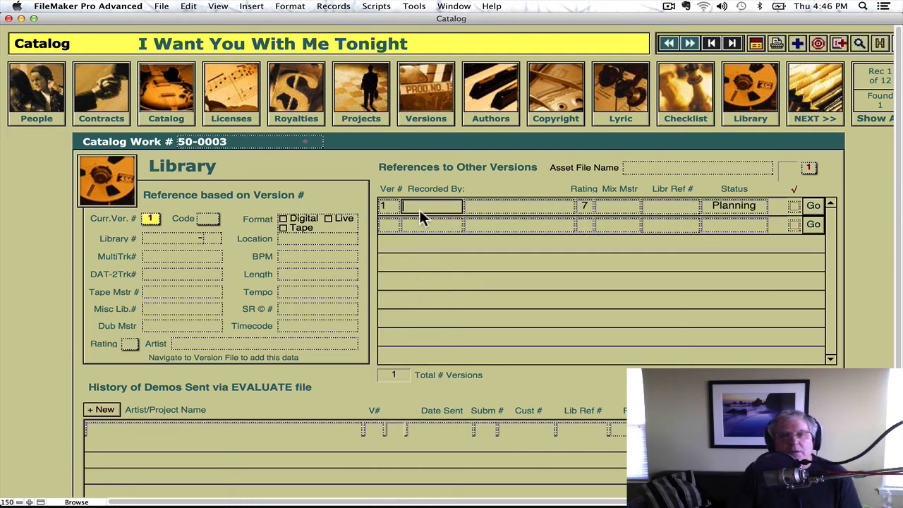
text(Twi)
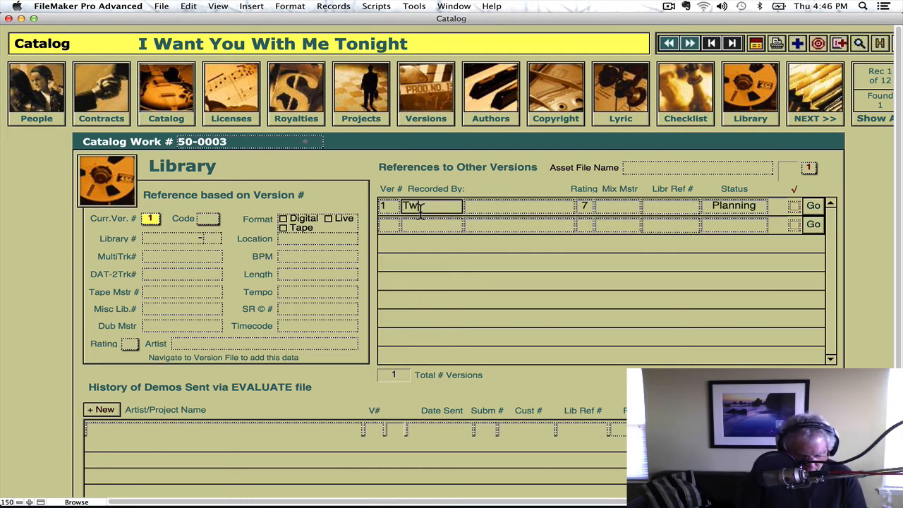
text(la)
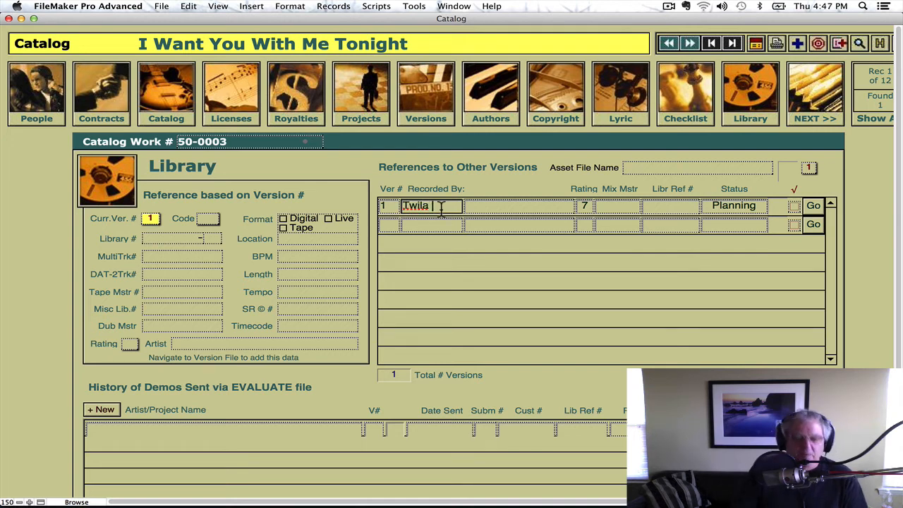
- Name version 1 with the artist's first name followed by "_I Want You With Me Tonight" and commit the entry
key(Tab)
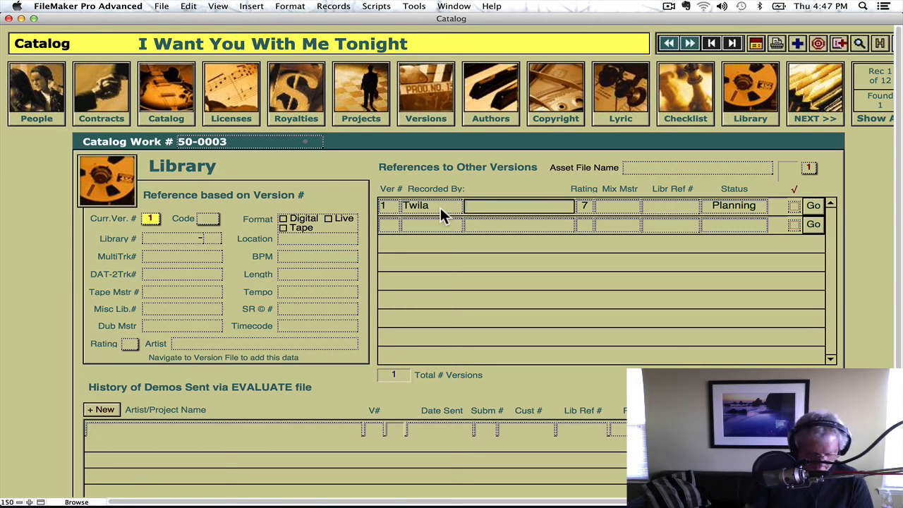
text(Twila+)
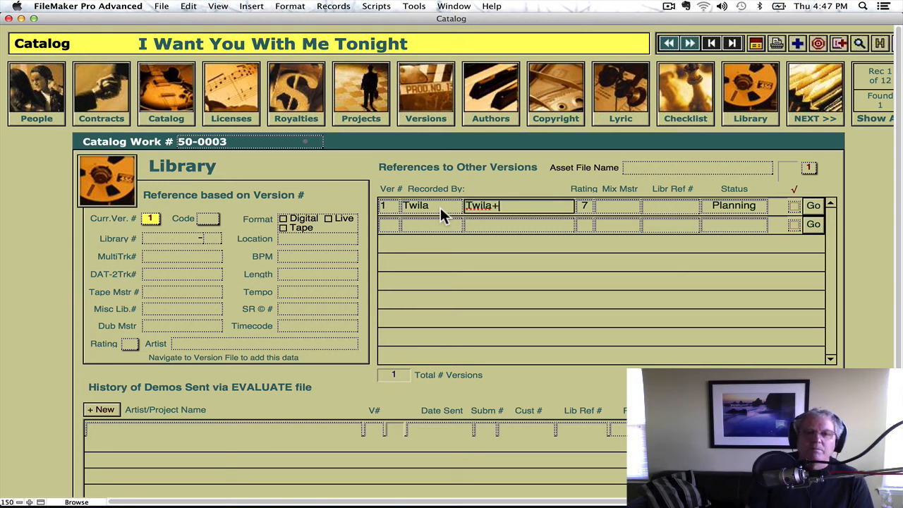
key(BackSpace)
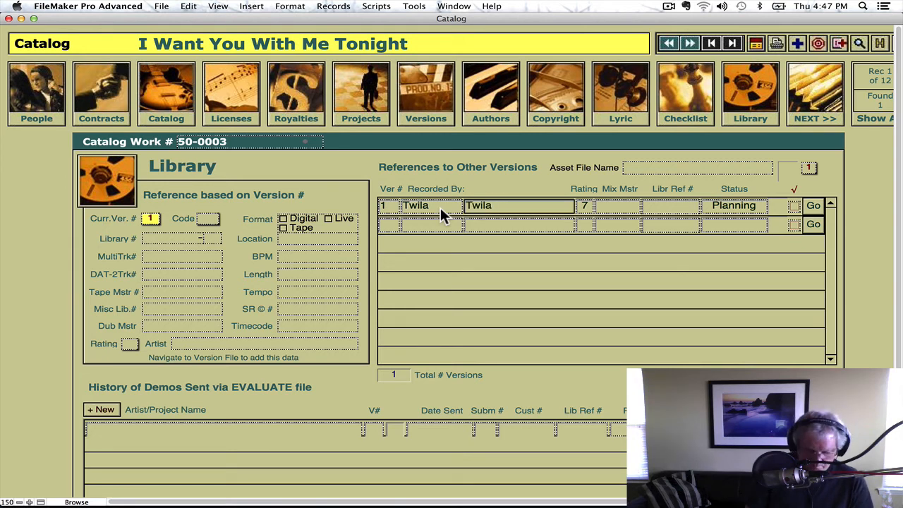
text(_I W)
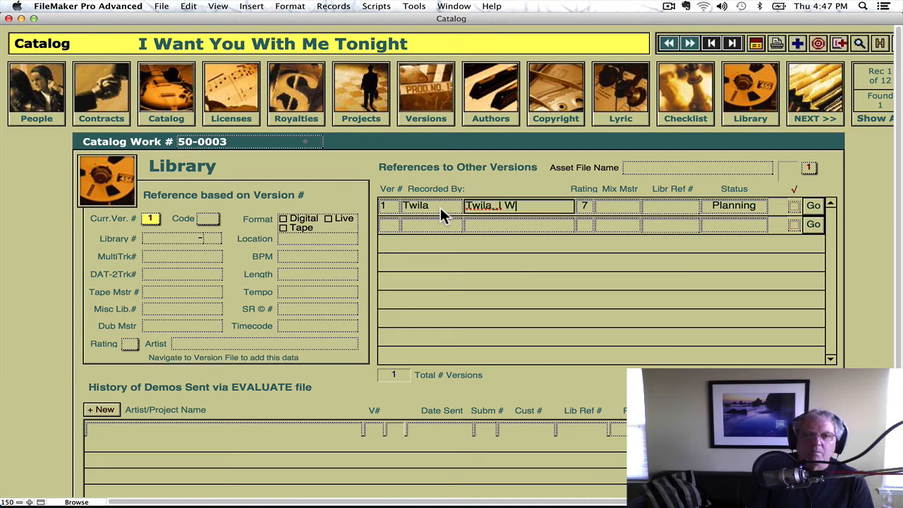
text(ant You W)
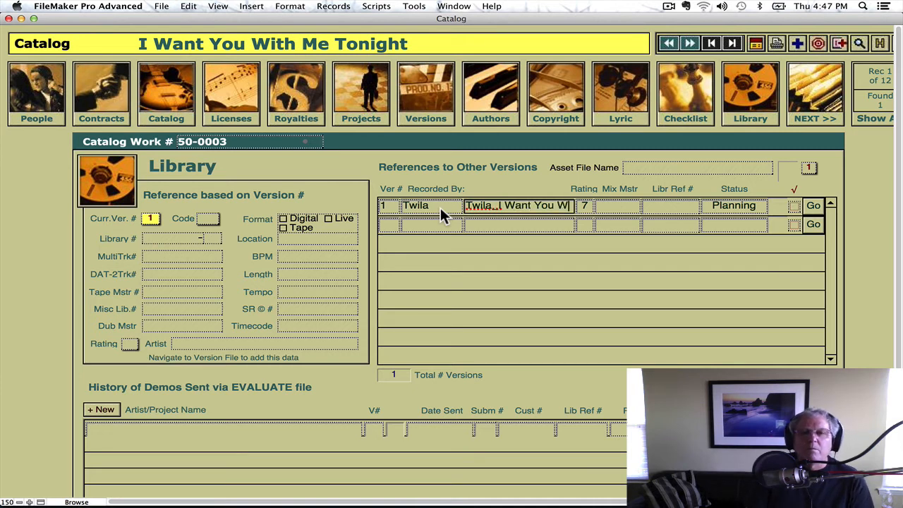
text(ith Me )
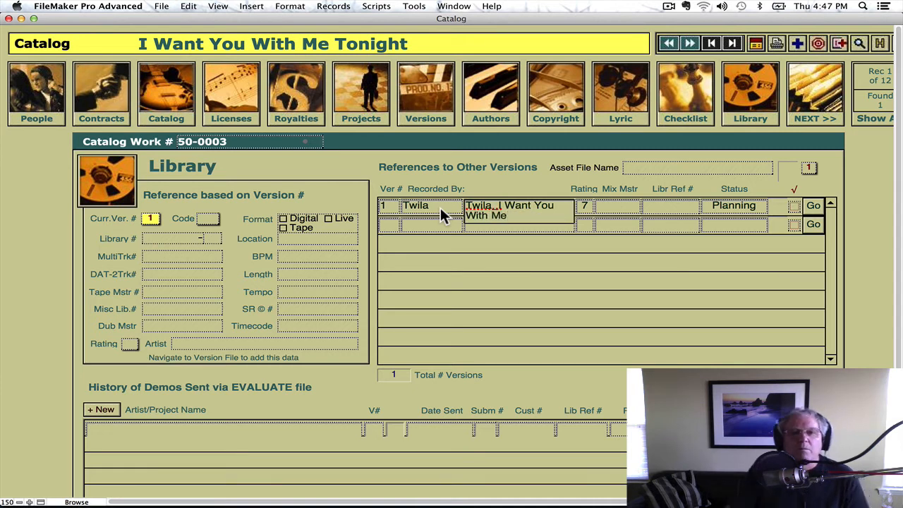
text(Tonighy)
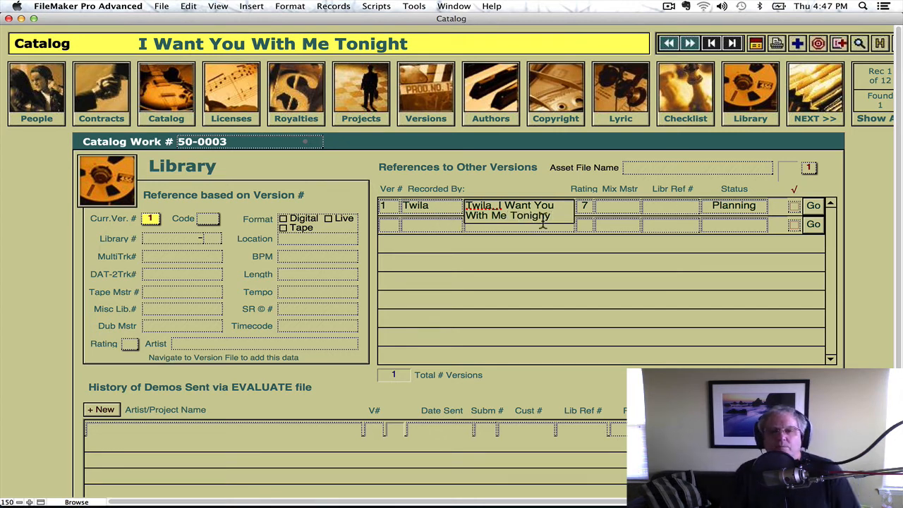
key(BackSpace)
text(t)
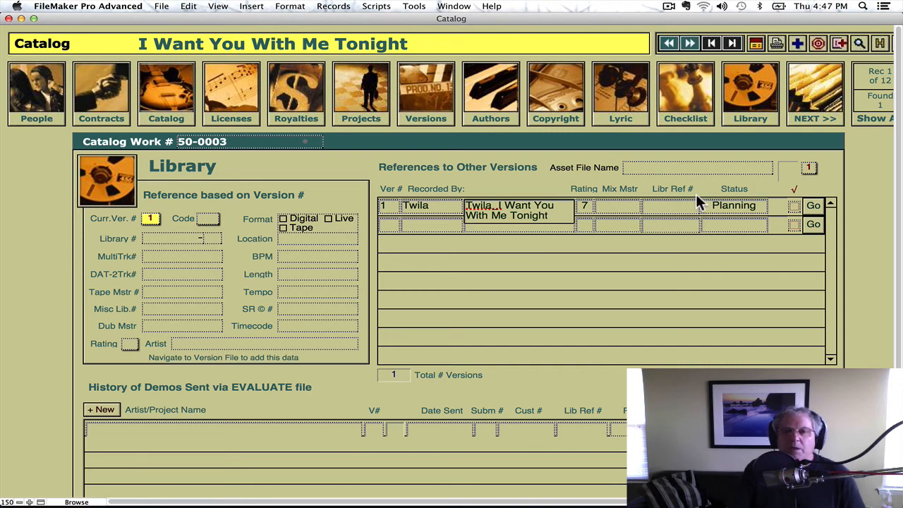
click(636, 191)
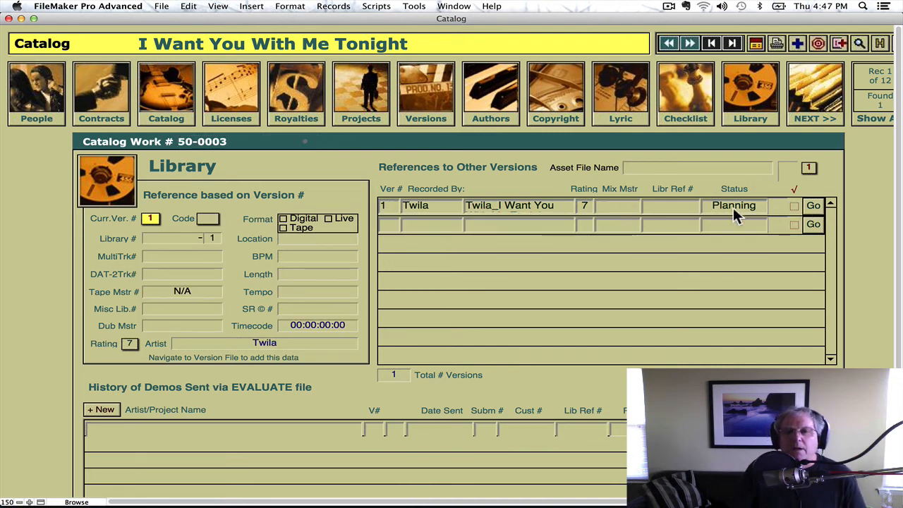
- Go to version 1's studio record and assign FabulousPlus Music as its client
click(813, 205)
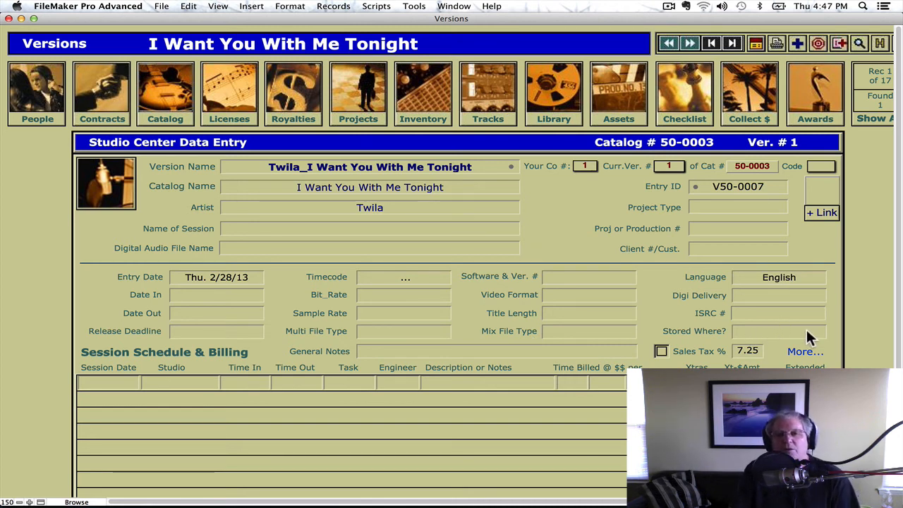
click(734, 247)
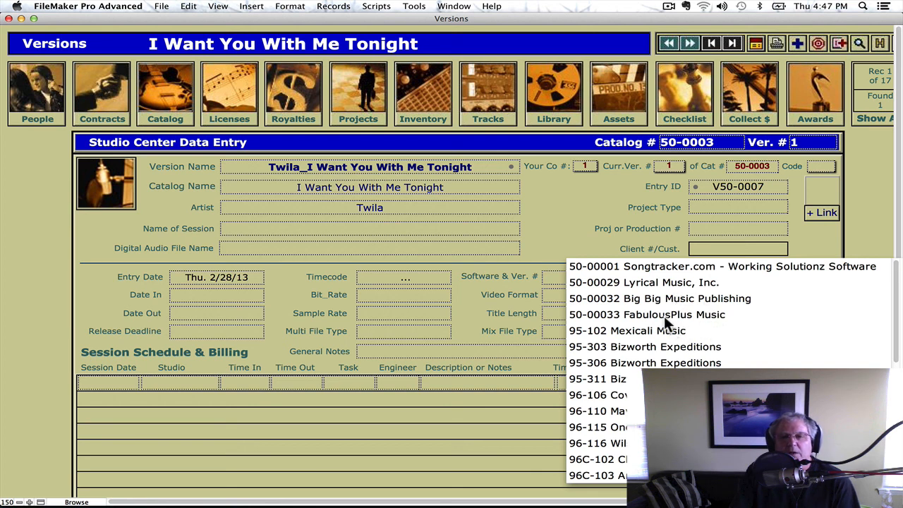
click(691, 314)
click(605, 262)
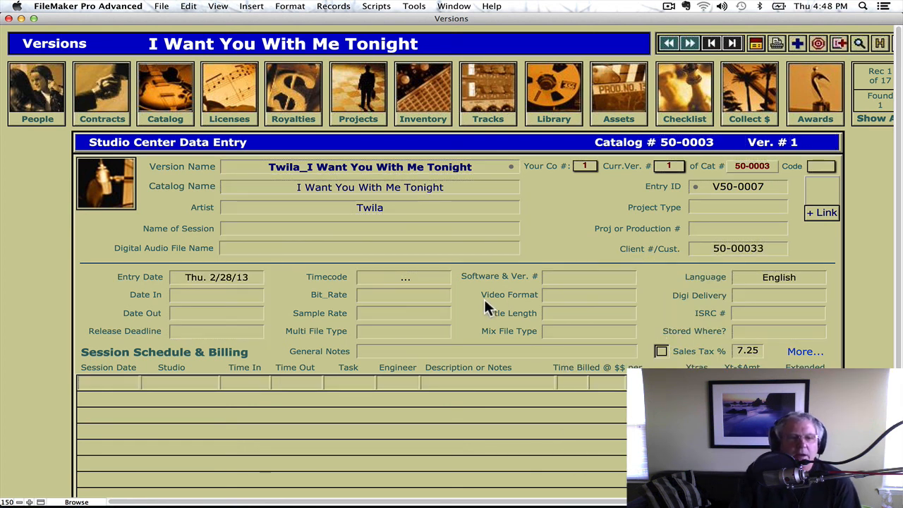
- Open the session date for entry in the first row of the version's session schedule and billing
click(124, 381)
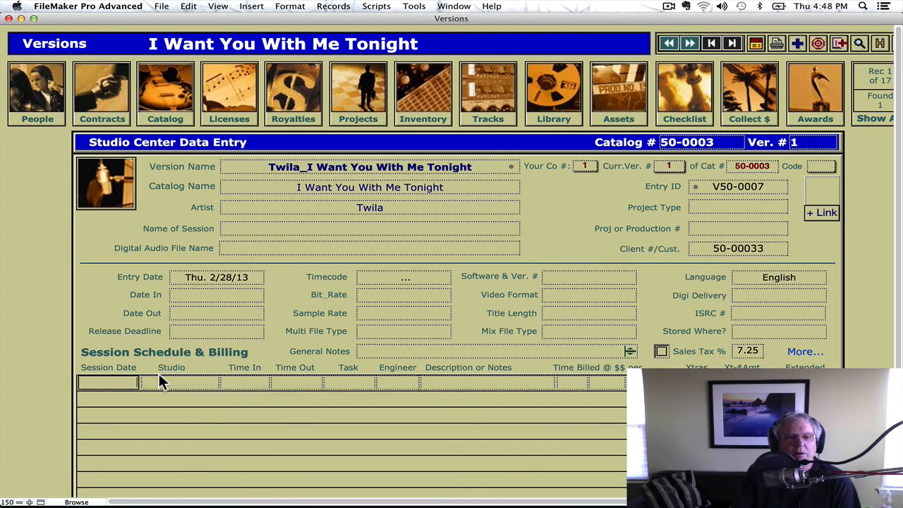